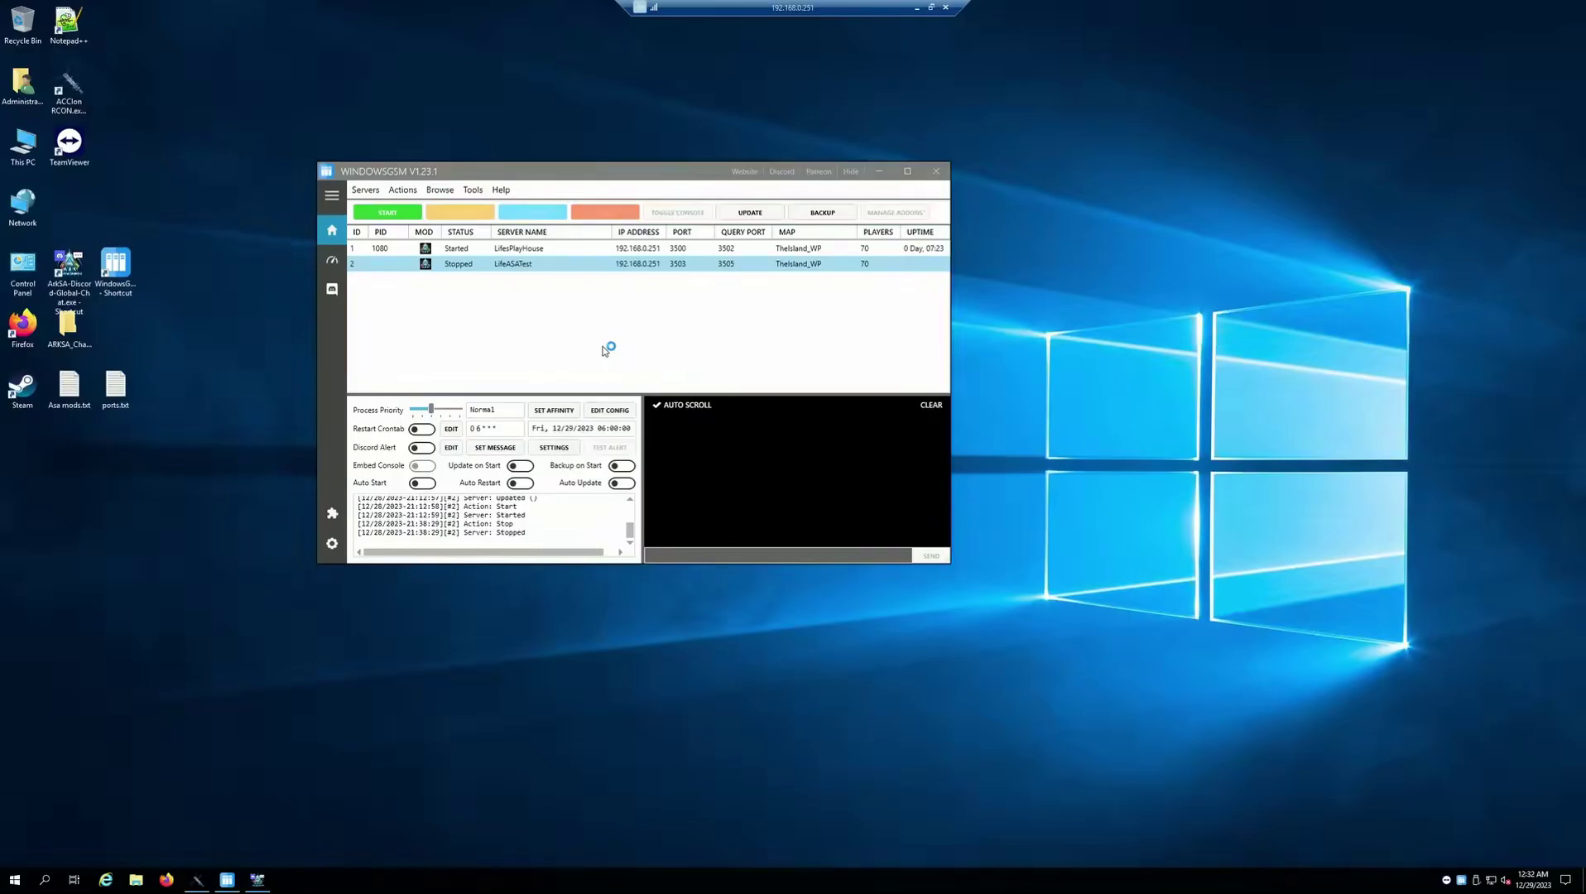
# Open Firefox and search Google for 'windowsgsm'
pyautogui.click(163, 881)
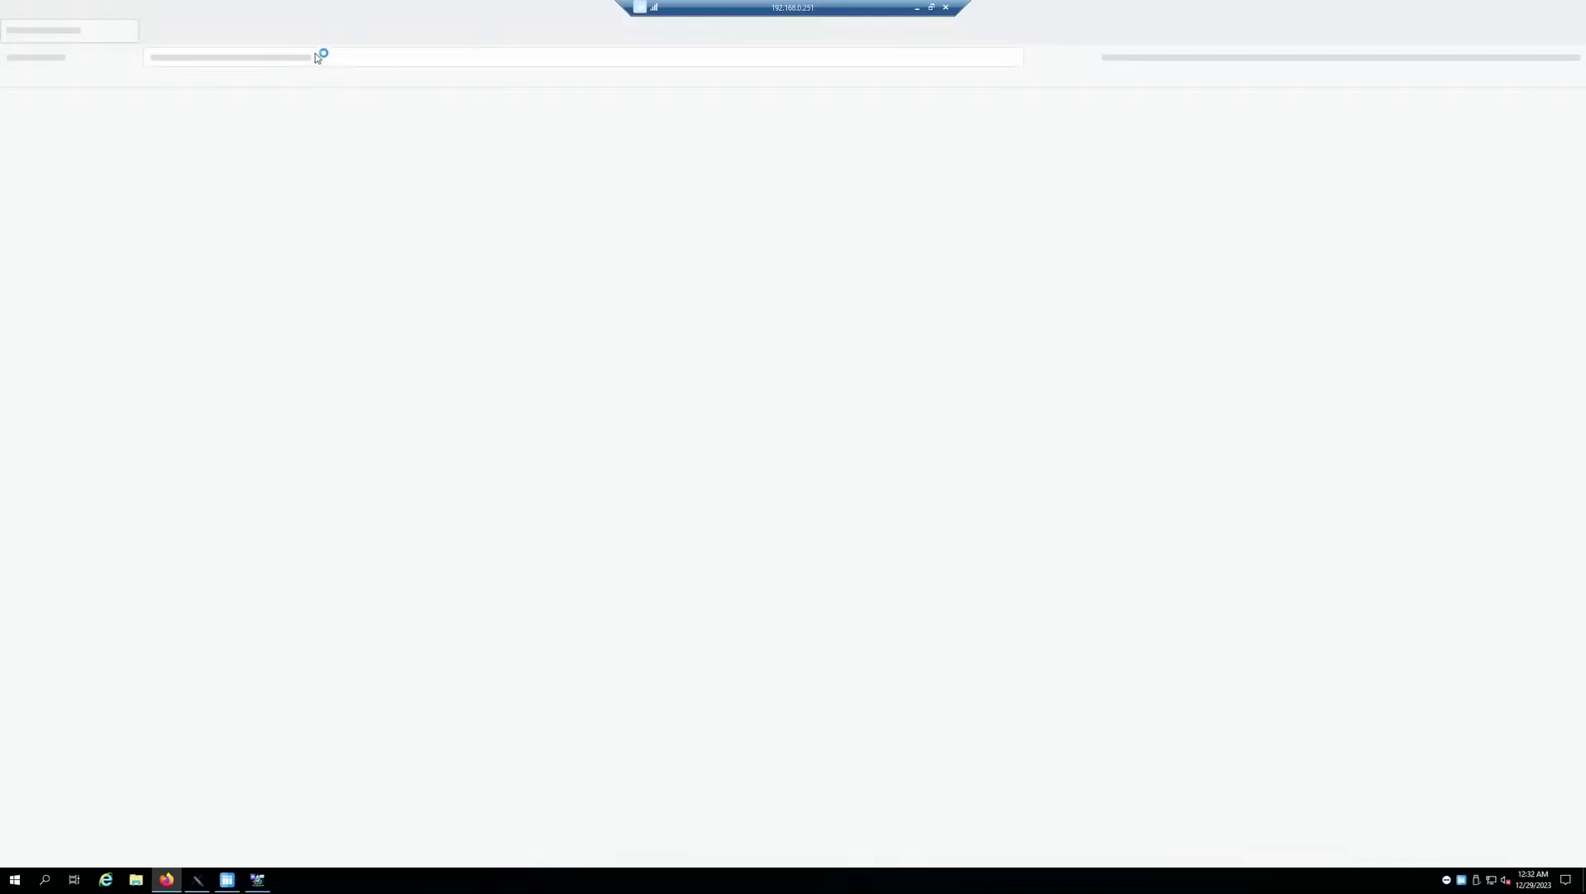
pyautogui.write('w')
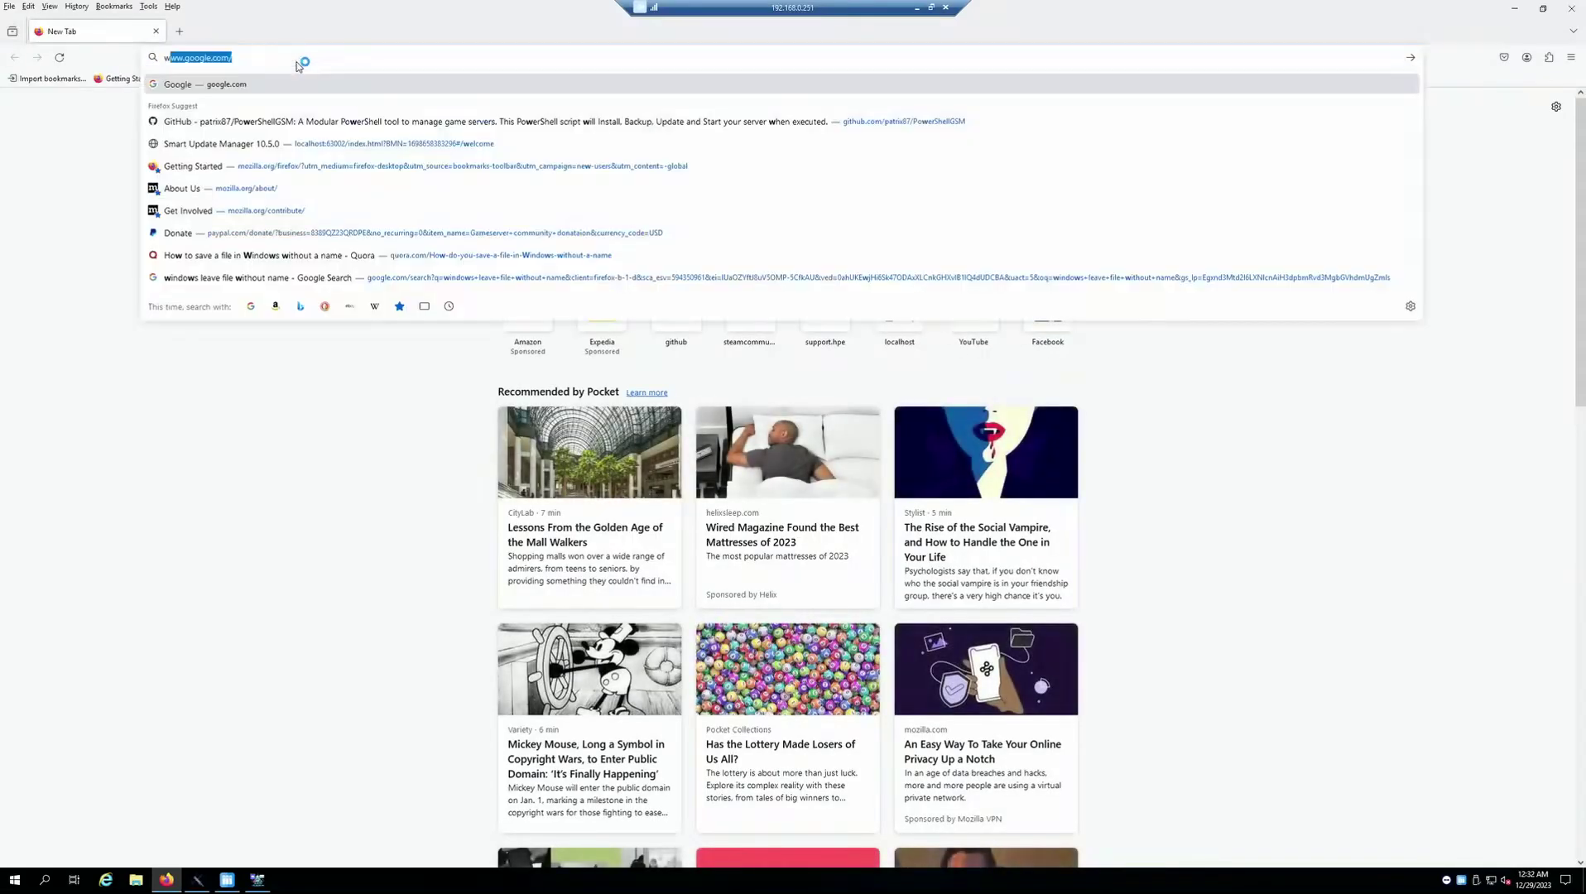
pyautogui.write('indows')
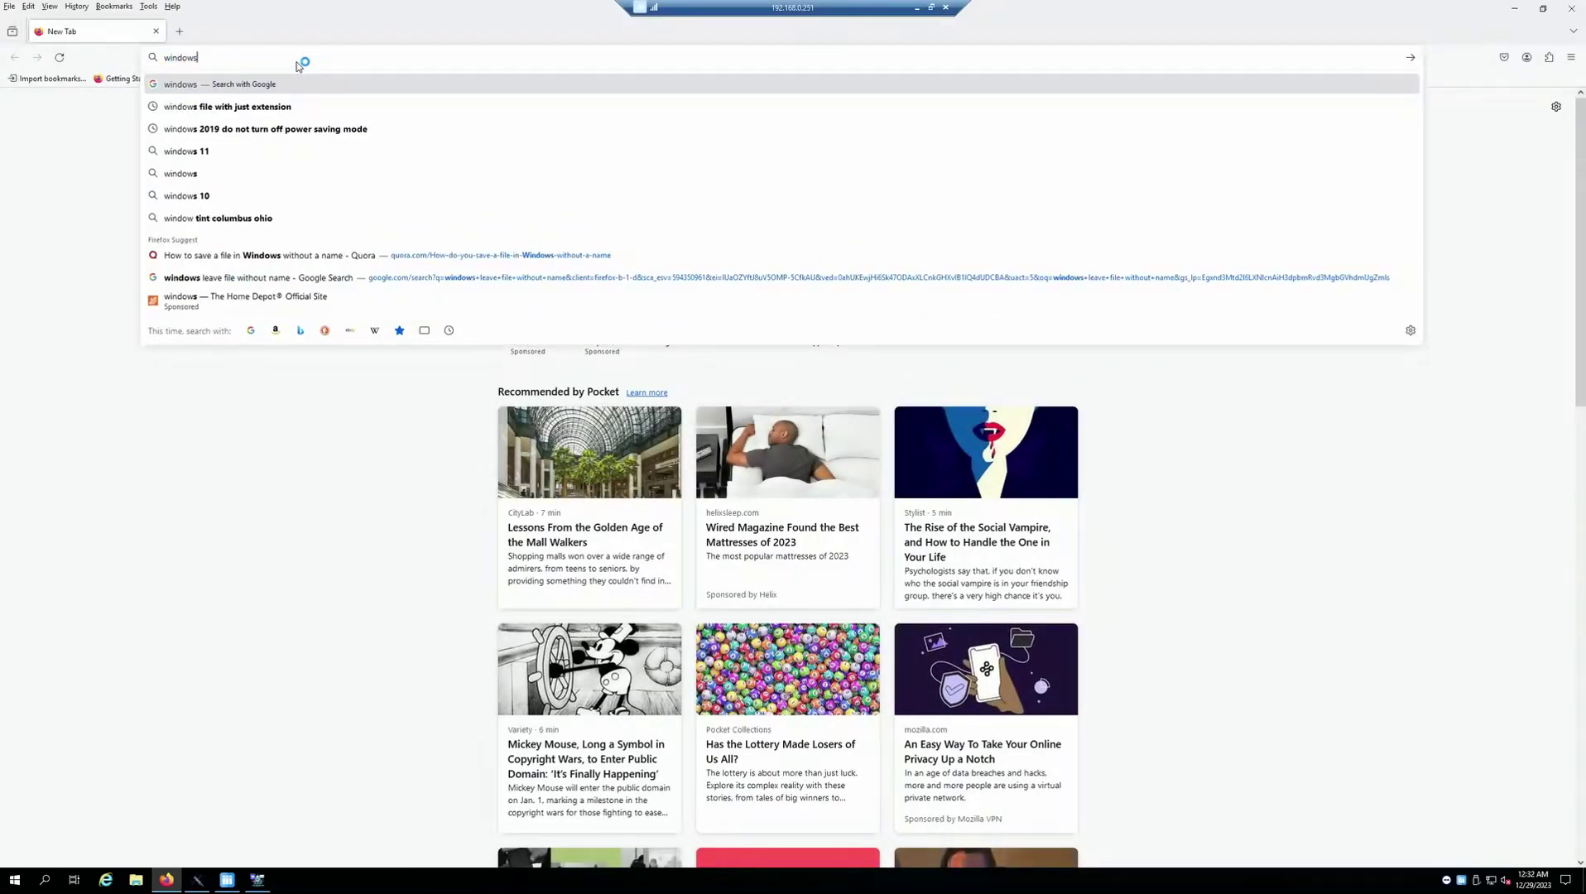
pyautogui.write('gsm')
pyautogui.press('Return')
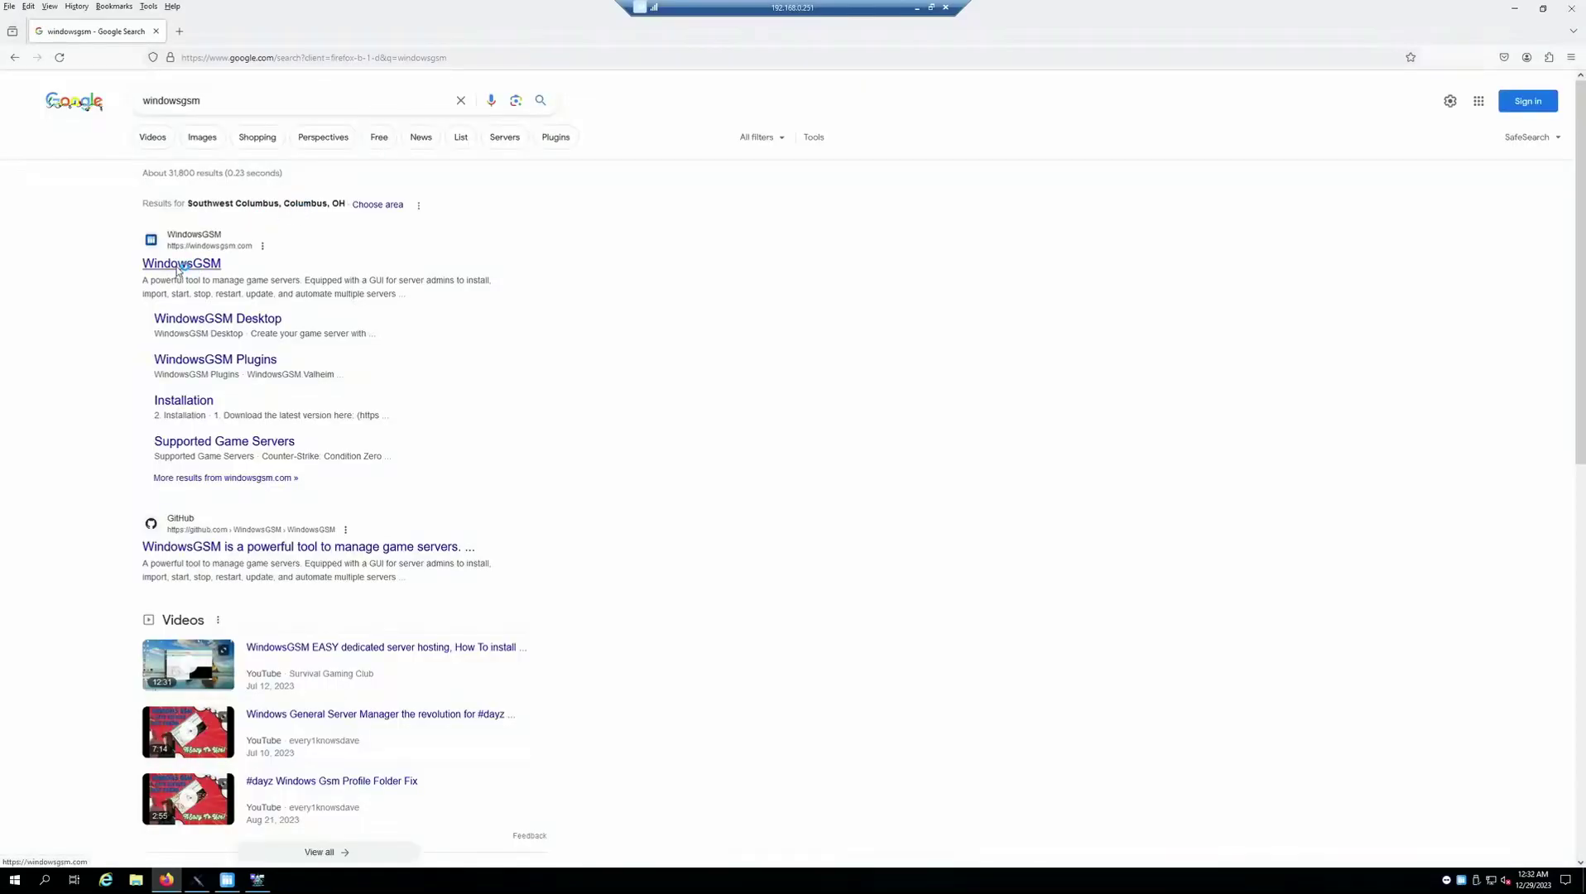
# Open windowsgsm.com and look through the WindowsGSM Desktop product page
pyautogui.click(178, 265)
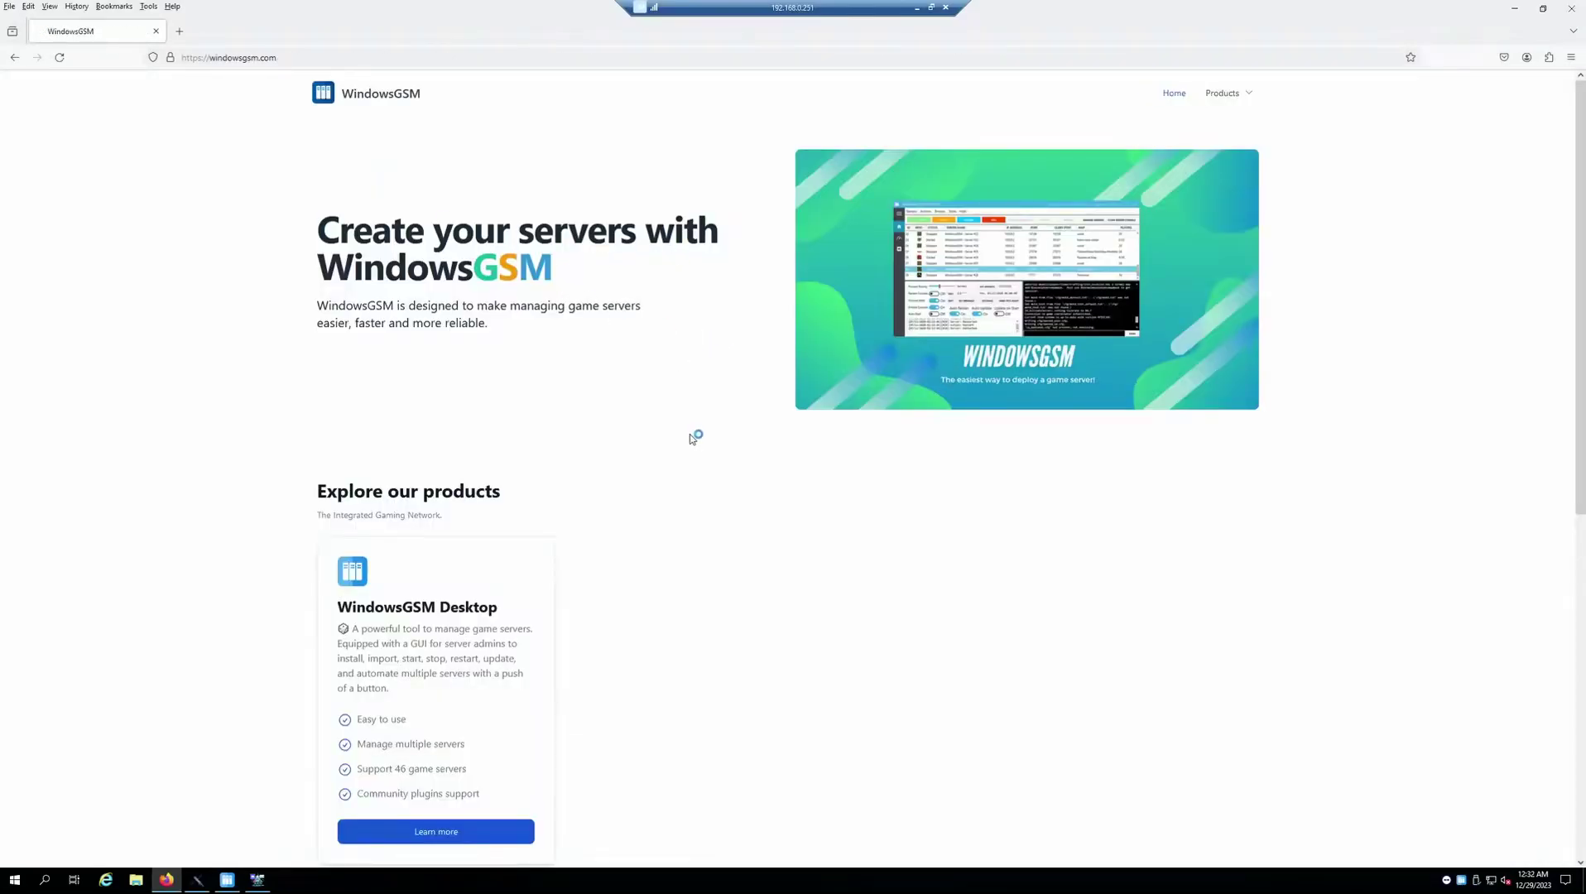
pyautogui.click(1249, 93)
pyautogui.click(1245, 115)
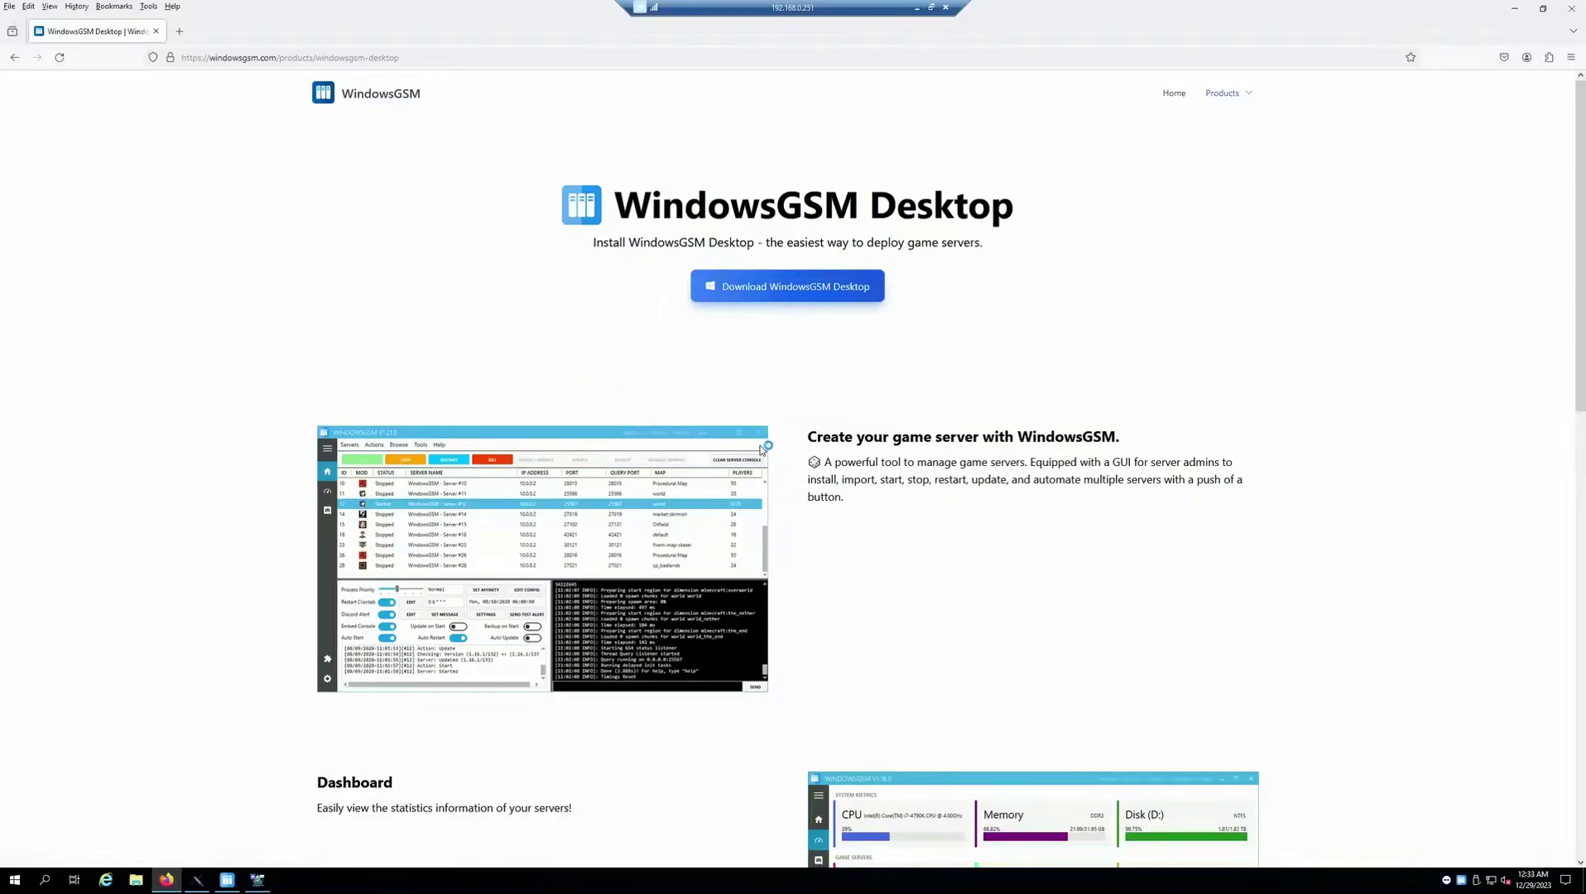
pyautogui.scroll(-3, 834, 509)
pyautogui.scroll(-9, 732, 513)
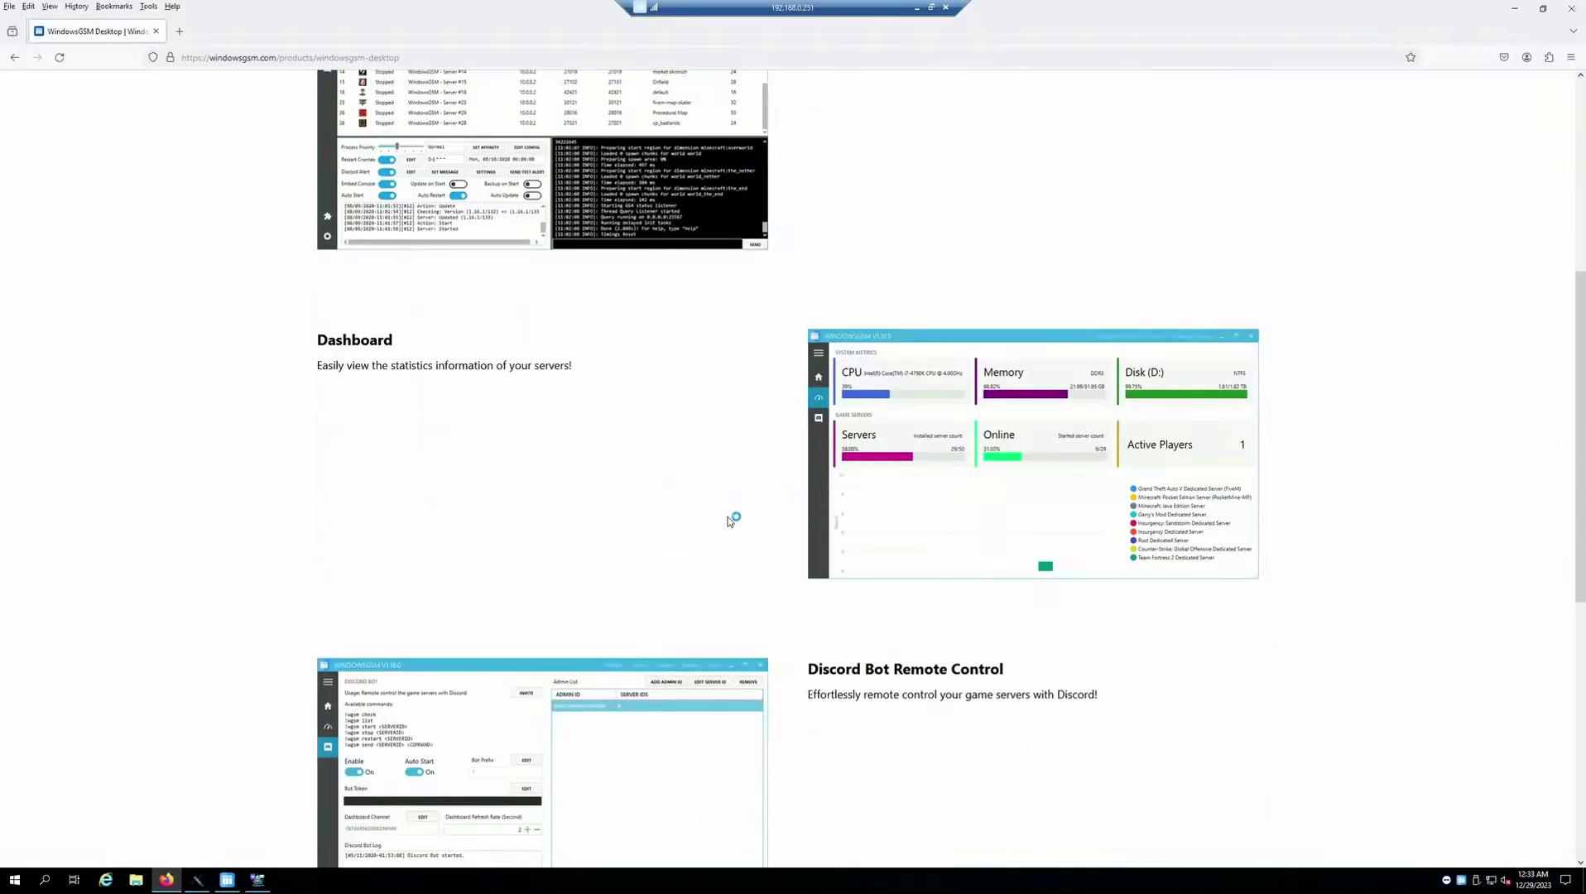
pyautogui.scroll(9, 735, 512)
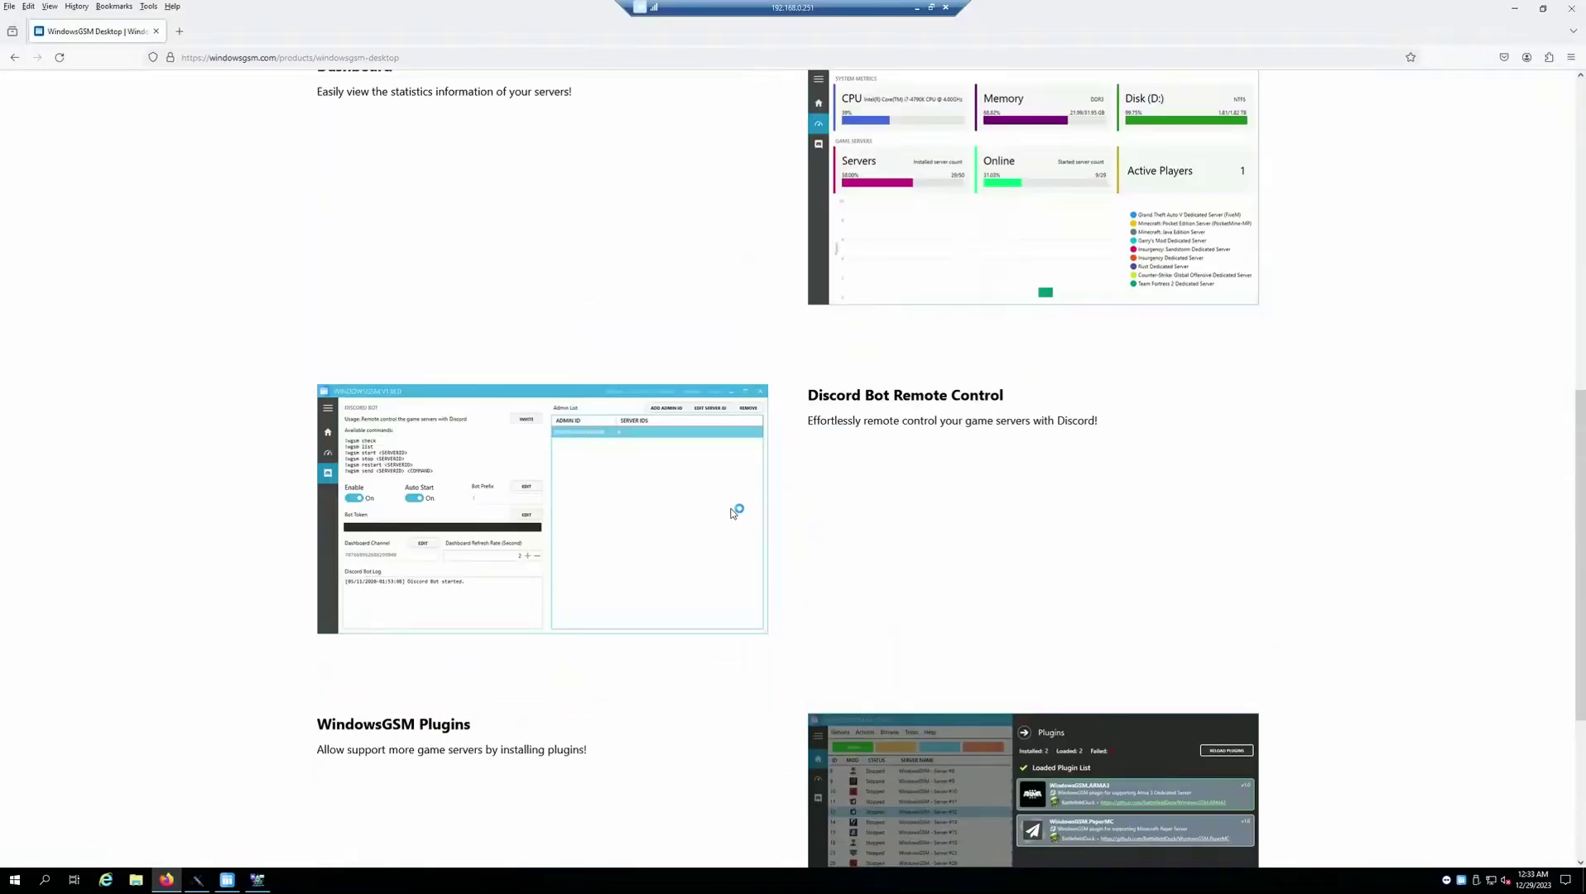
pyautogui.scroll(-5, 735, 507)
pyautogui.scroll(-5, 736, 502)
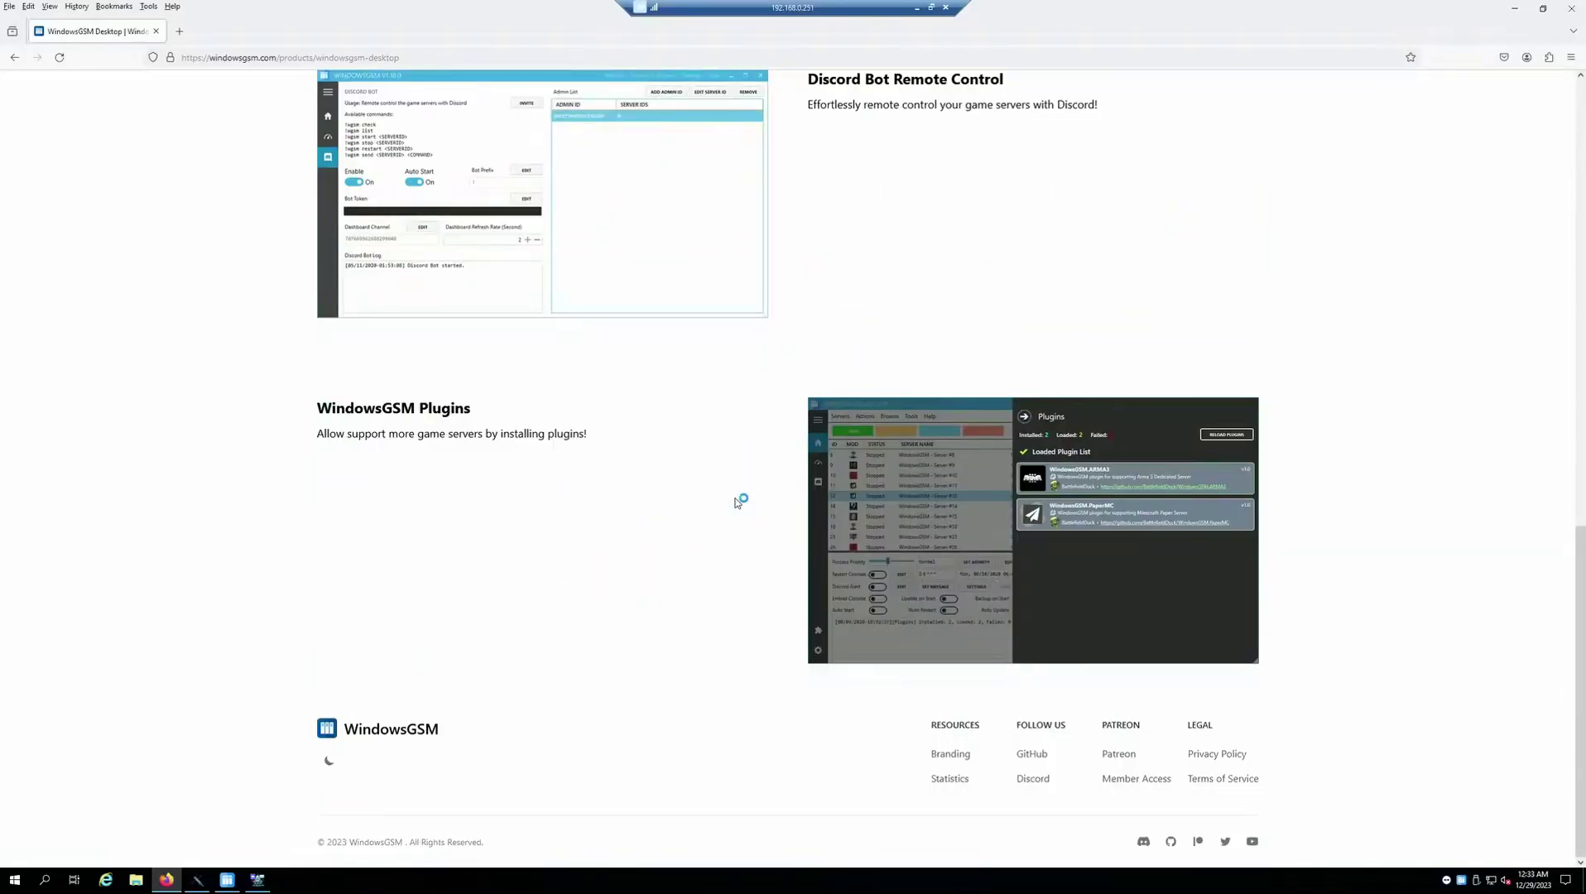
pyautogui.scroll(4, 737, 502)
pyautogui.scroll(-2, 740, 506)
pyautogui.scroll(4, 741, 503)
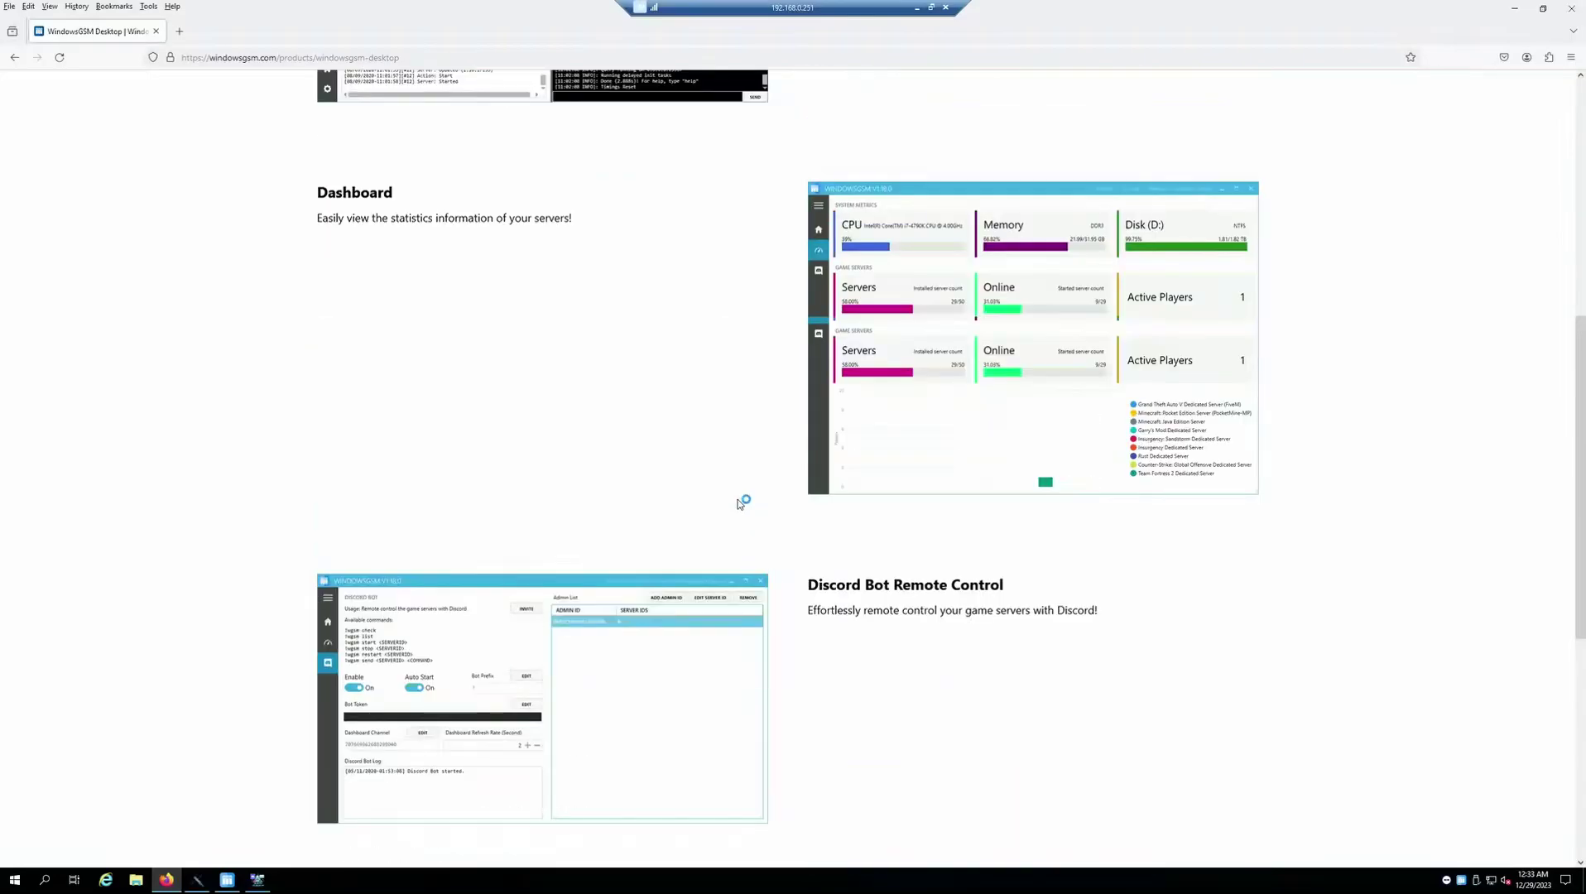
pyautogui.scroll(6, 740, 503)
pyautogui.scroll(1, 1093, 261)
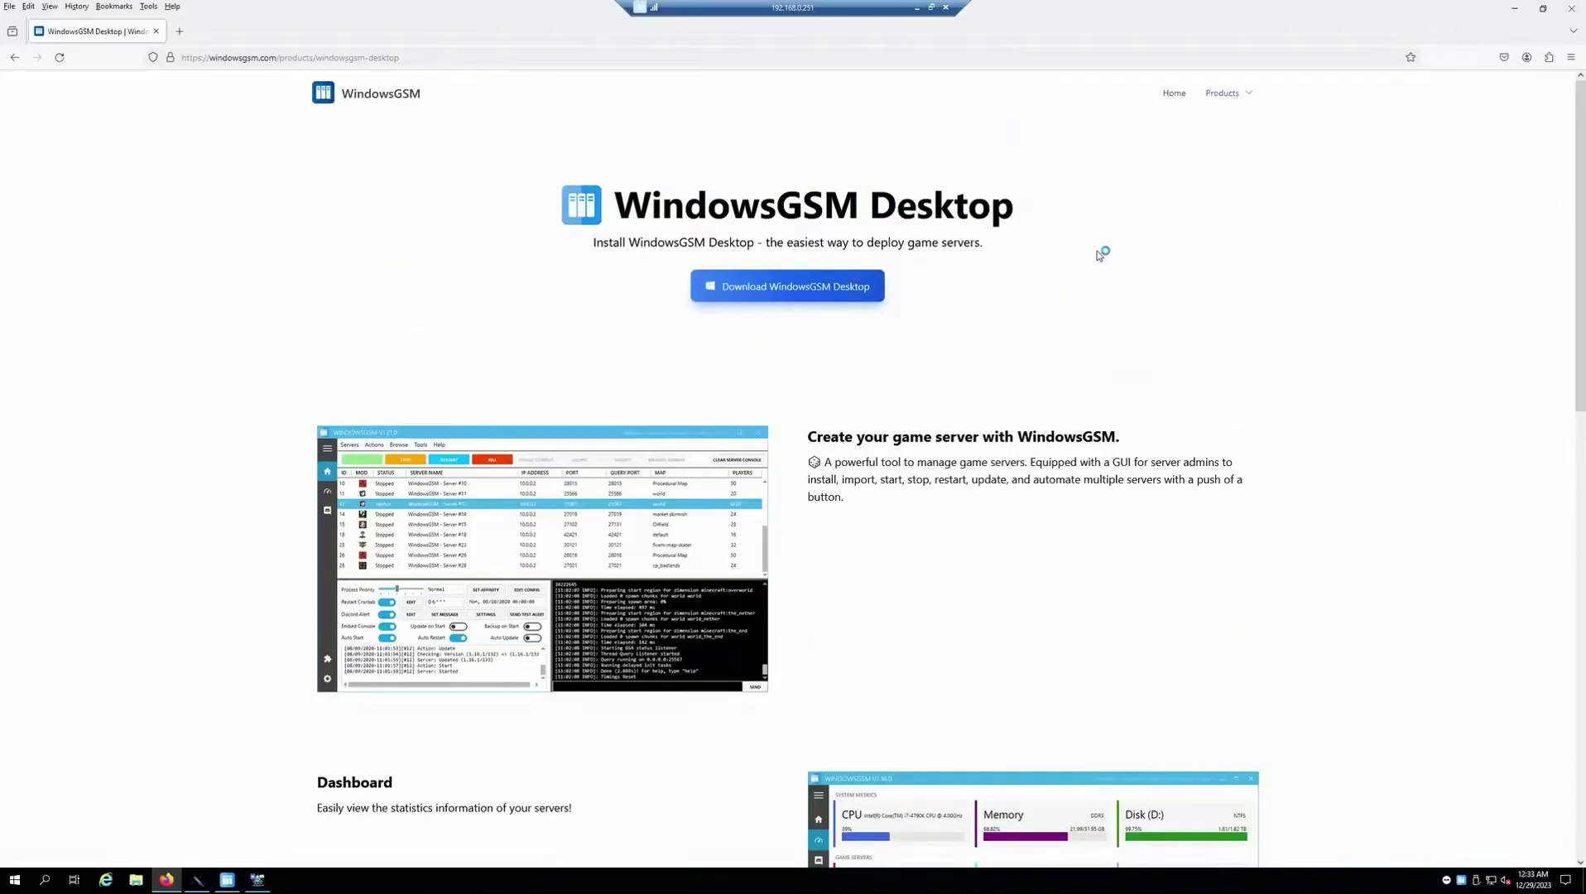
# Go to the WindowsGSM Plugins page listing 110 plugins
pyautogui.click(1224, 92)
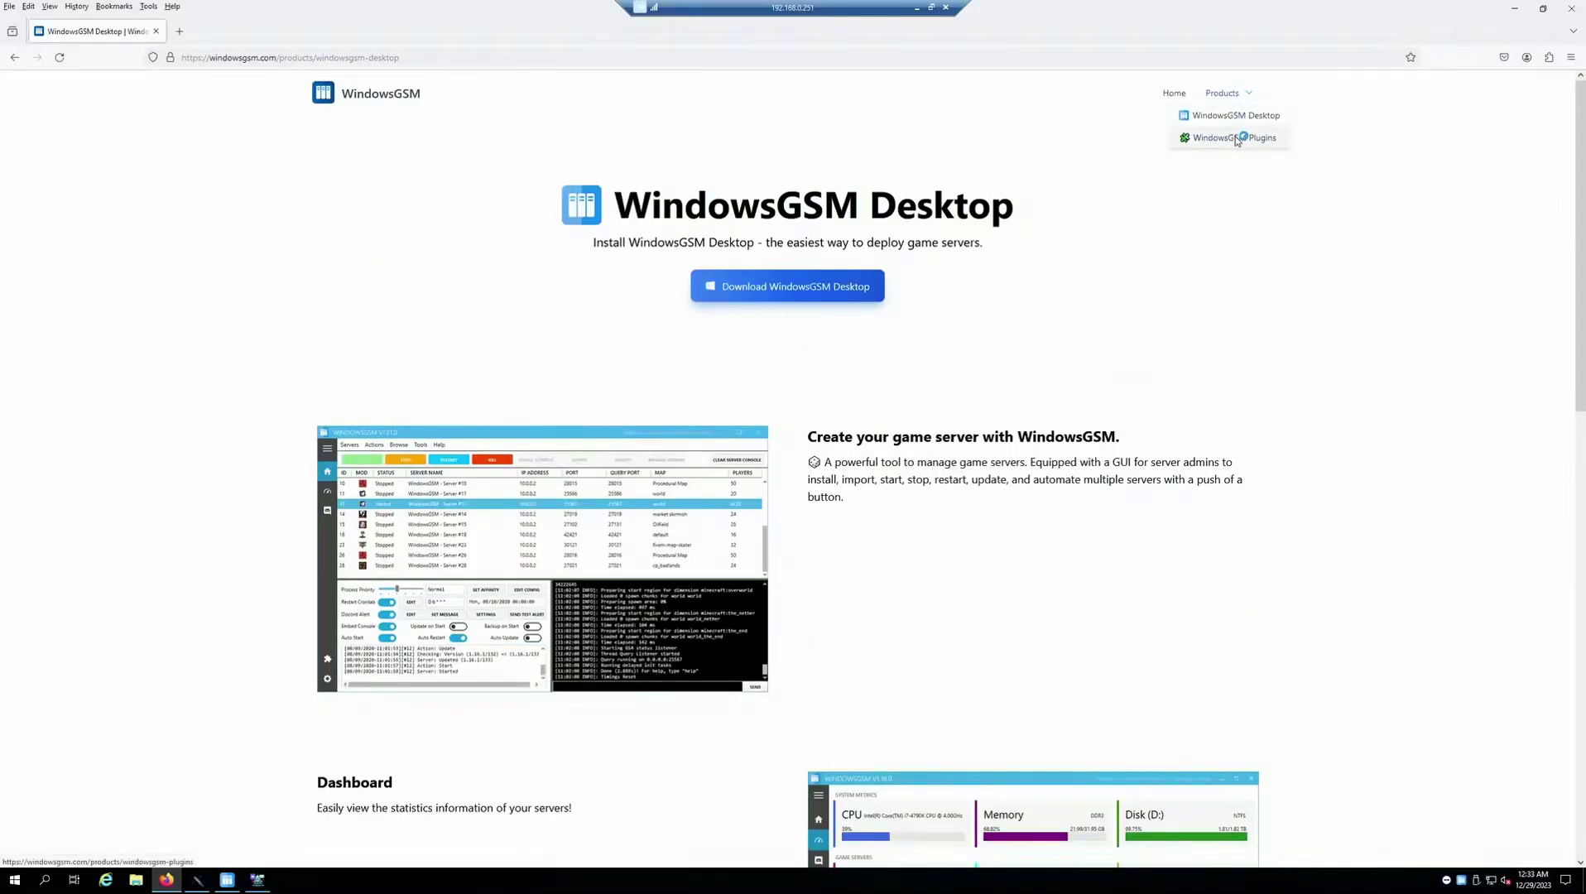
pyautogui.click(1239, 138)
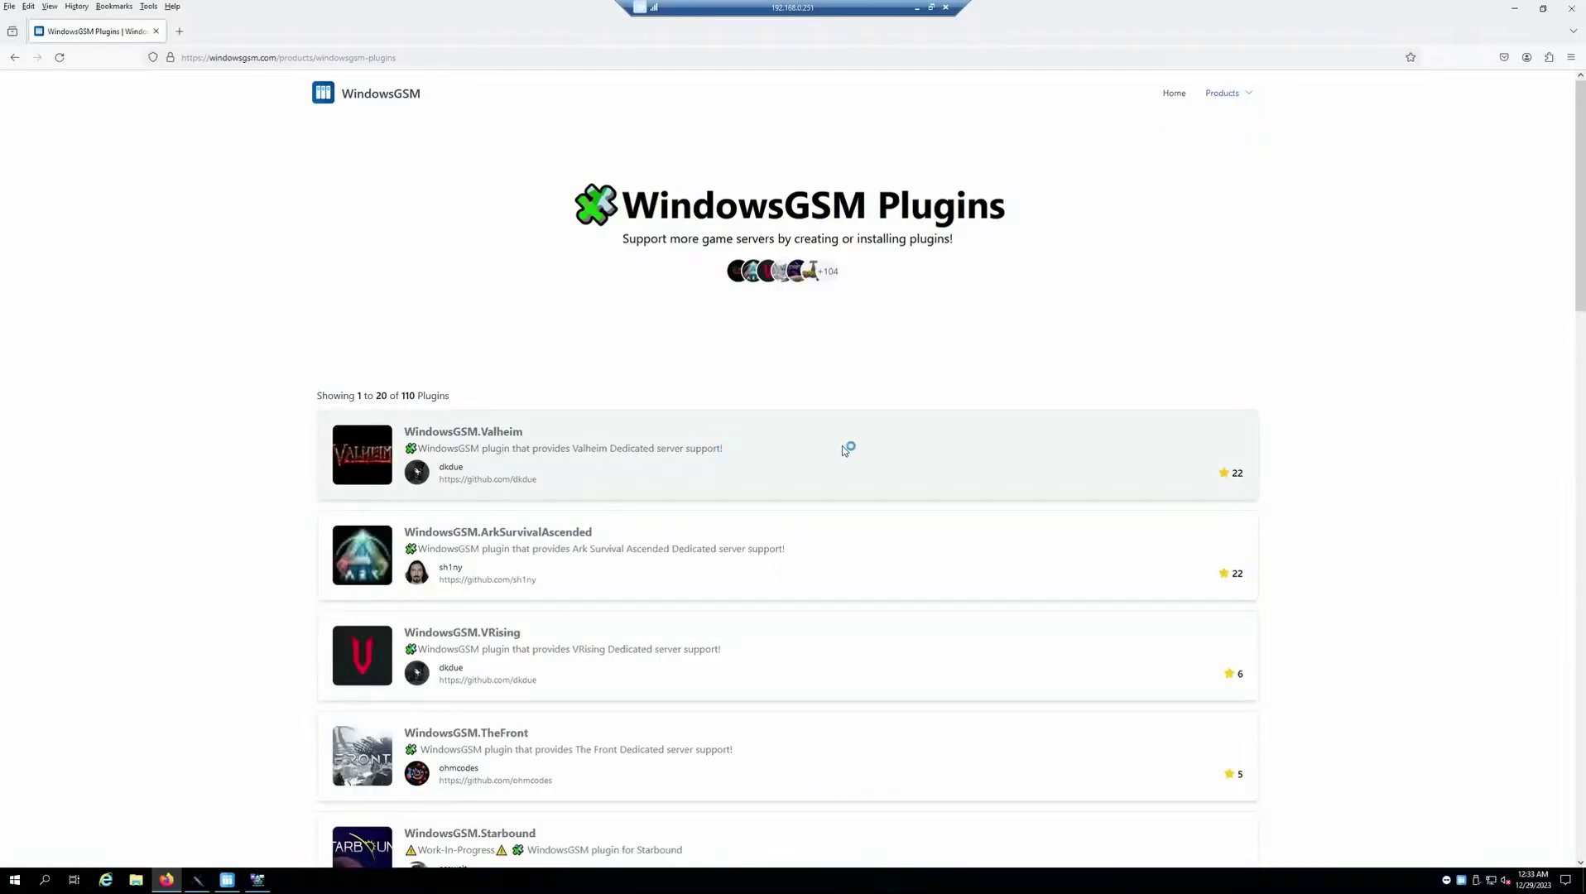
pyautogui.scroll(-3, 849, 449)
pyautogui.click(228, 880)
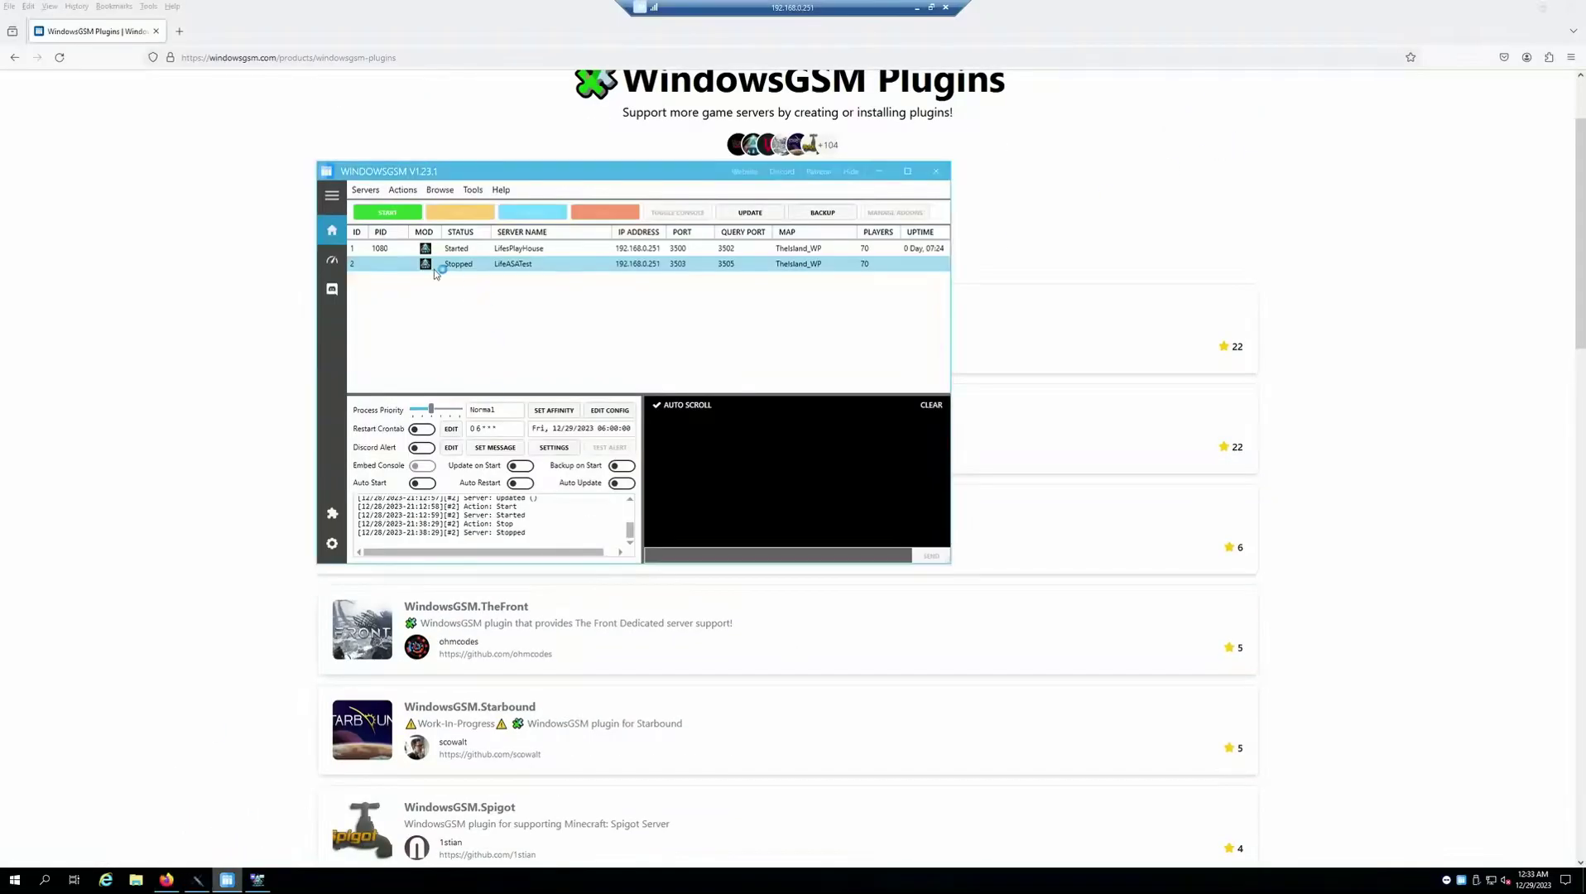
pyautogui.click(369, 191)
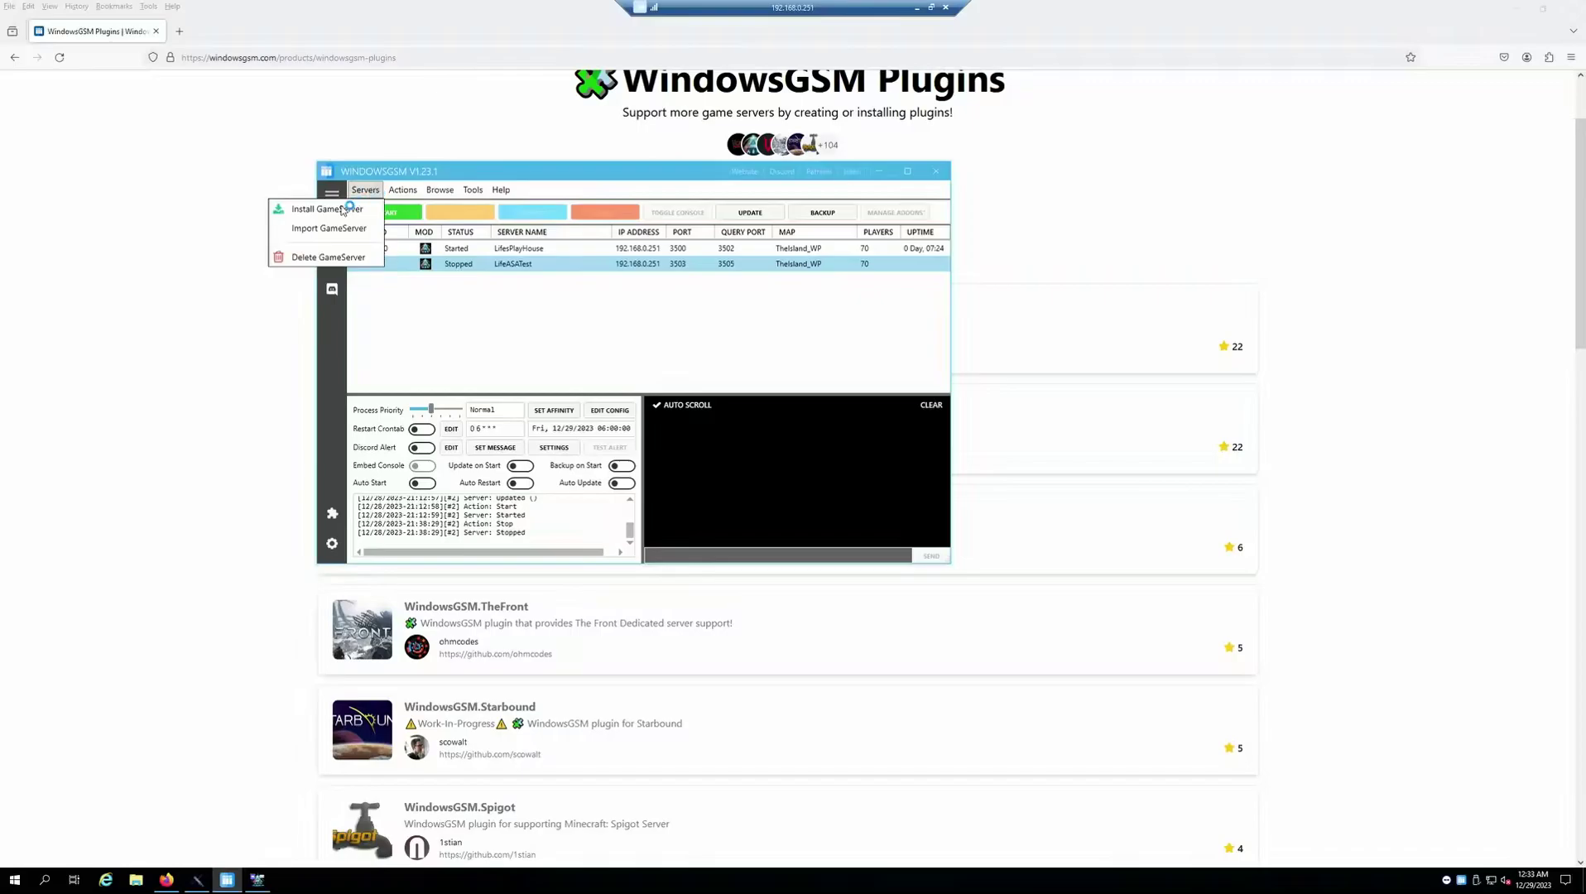
pyautogui.click(352, 205)
pyautogui.click(591, 240)
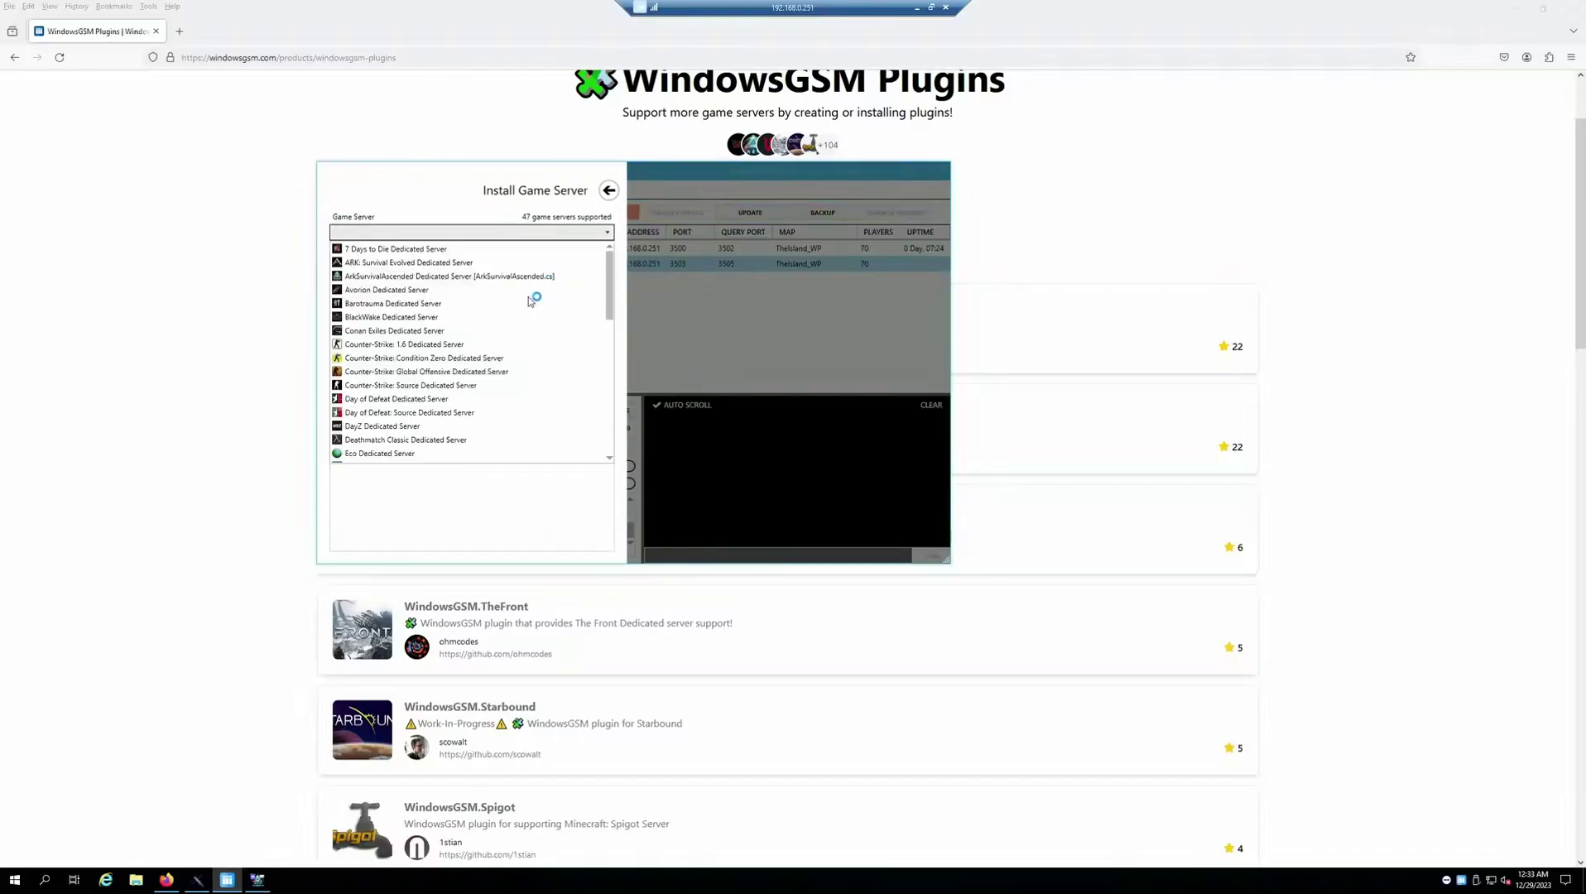
pyautogui.scroll(-8, 519, 319)
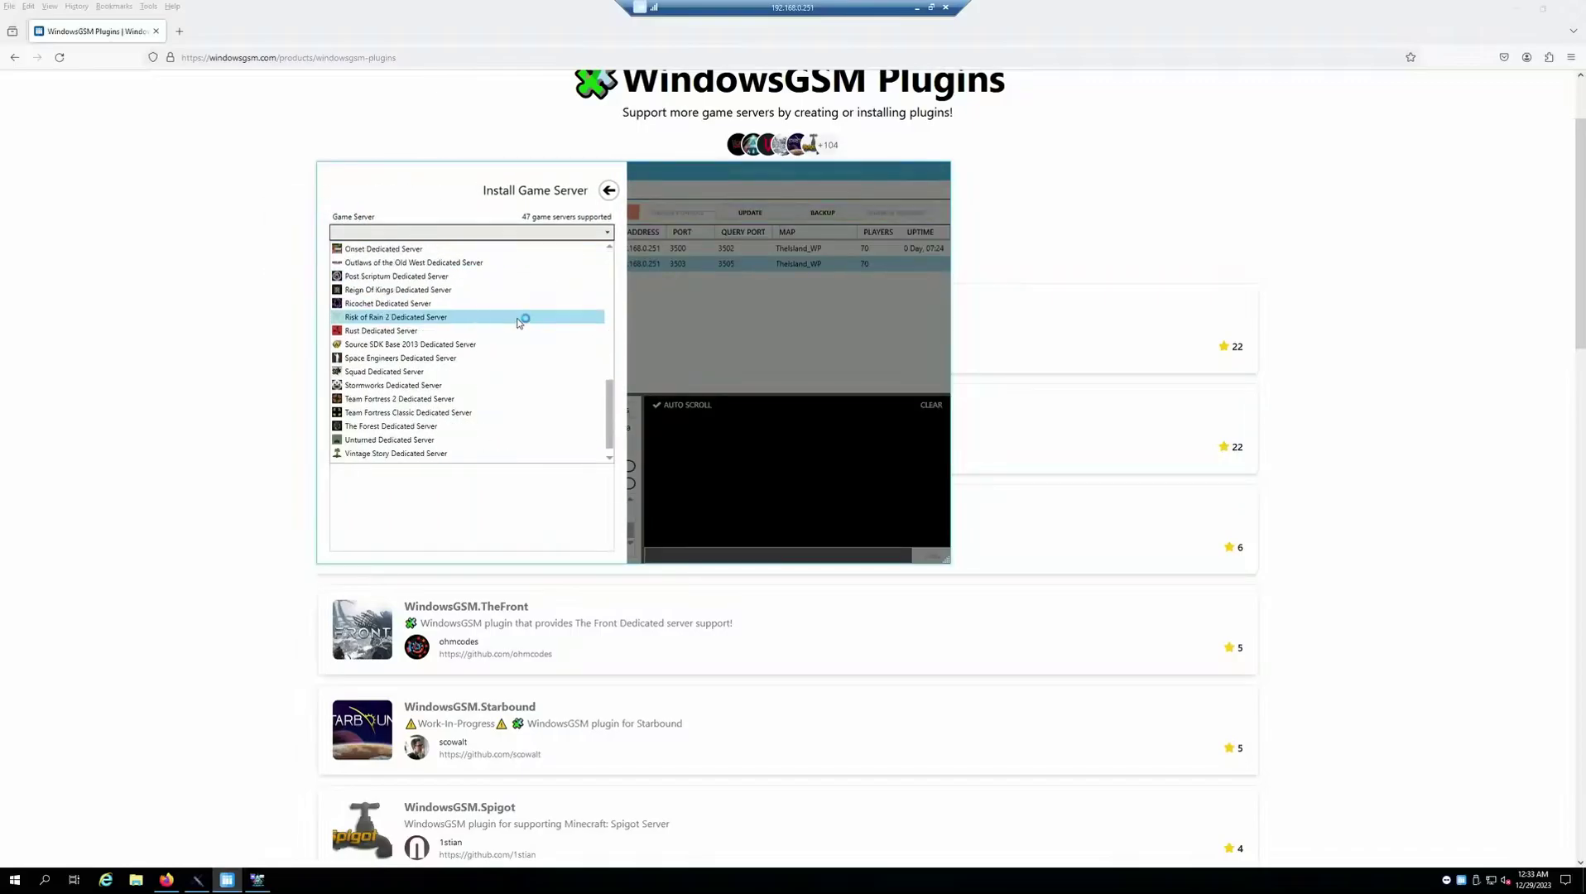
pyautogui.click(608, 191)
pyautogui.click(608, 191)
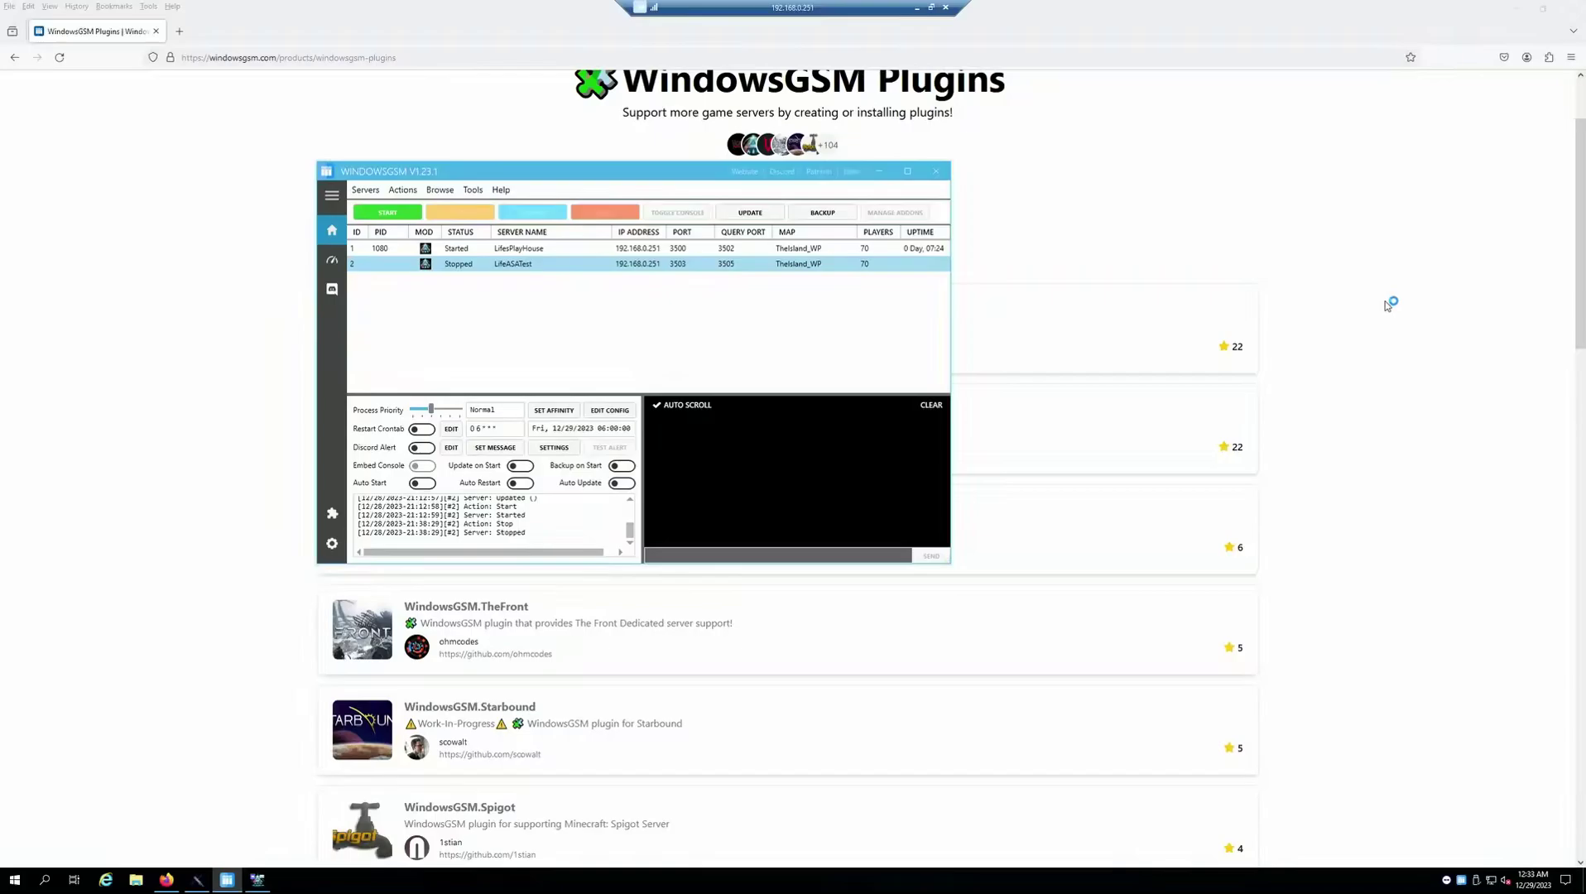
pyautogui.click(1389, 304)
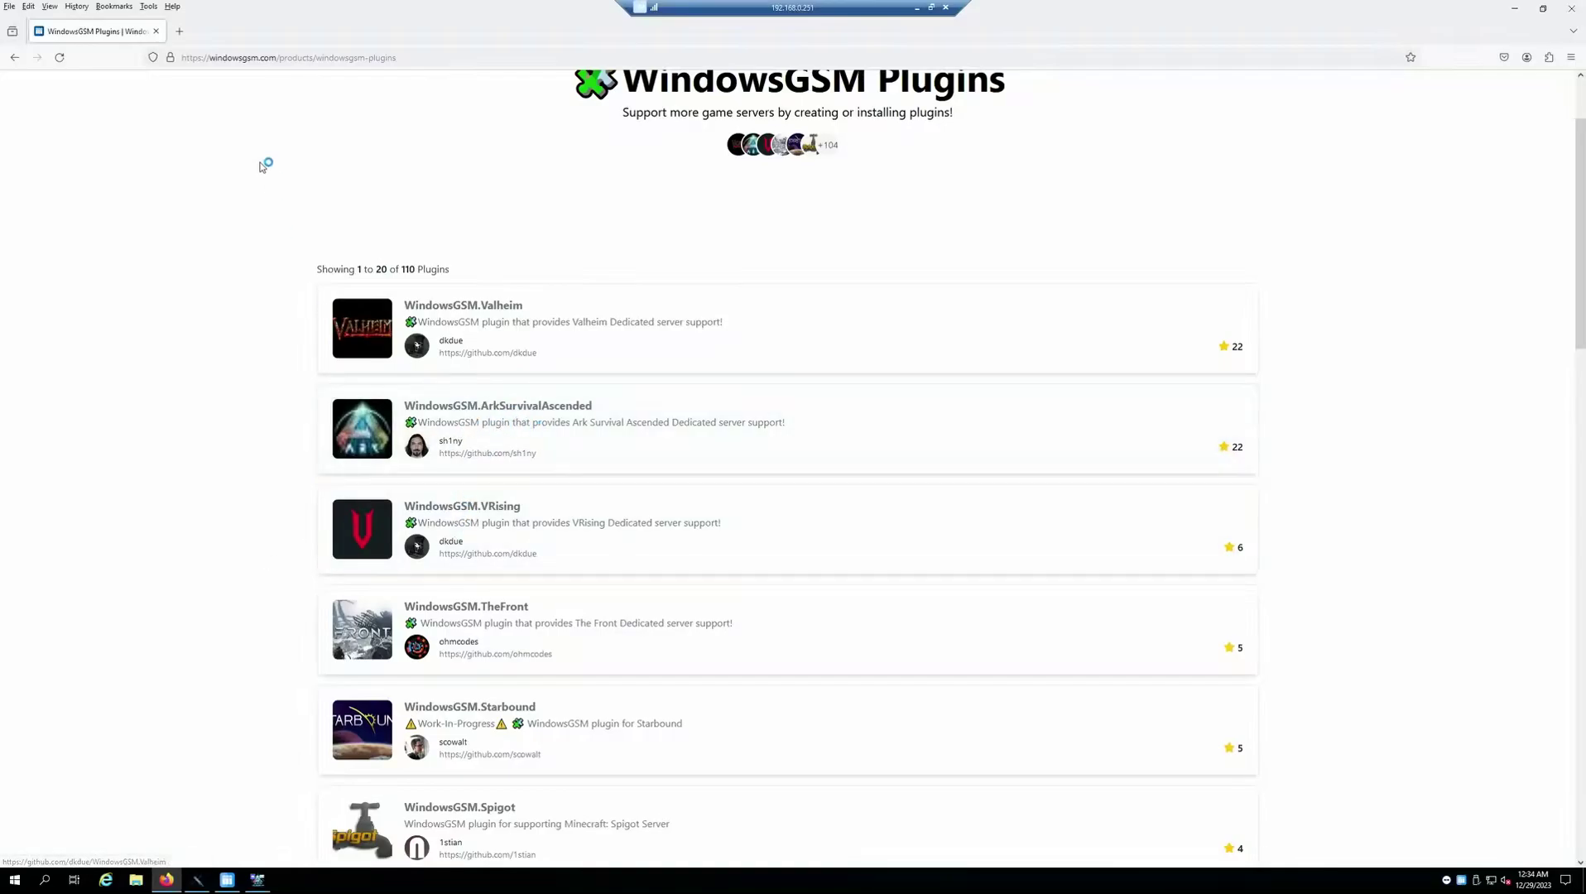
# Save the LifeASATest server's WindowsGSM.cfg in WindowsGSM and bring up the Browse options
pyautogui.click(227, 879)
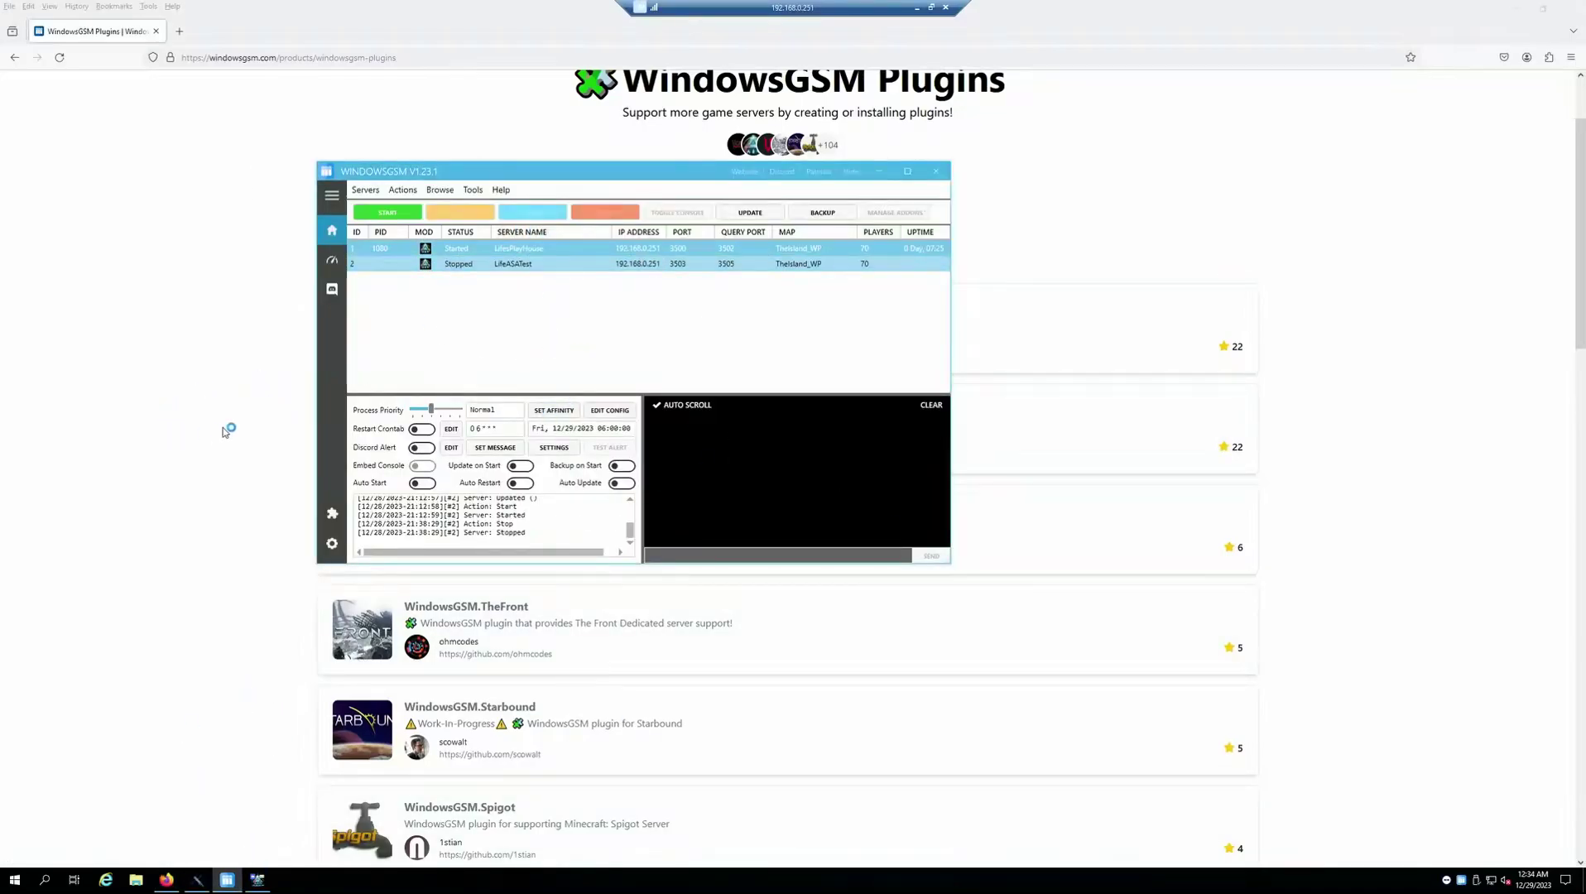
pyautogui.click(610, 410)
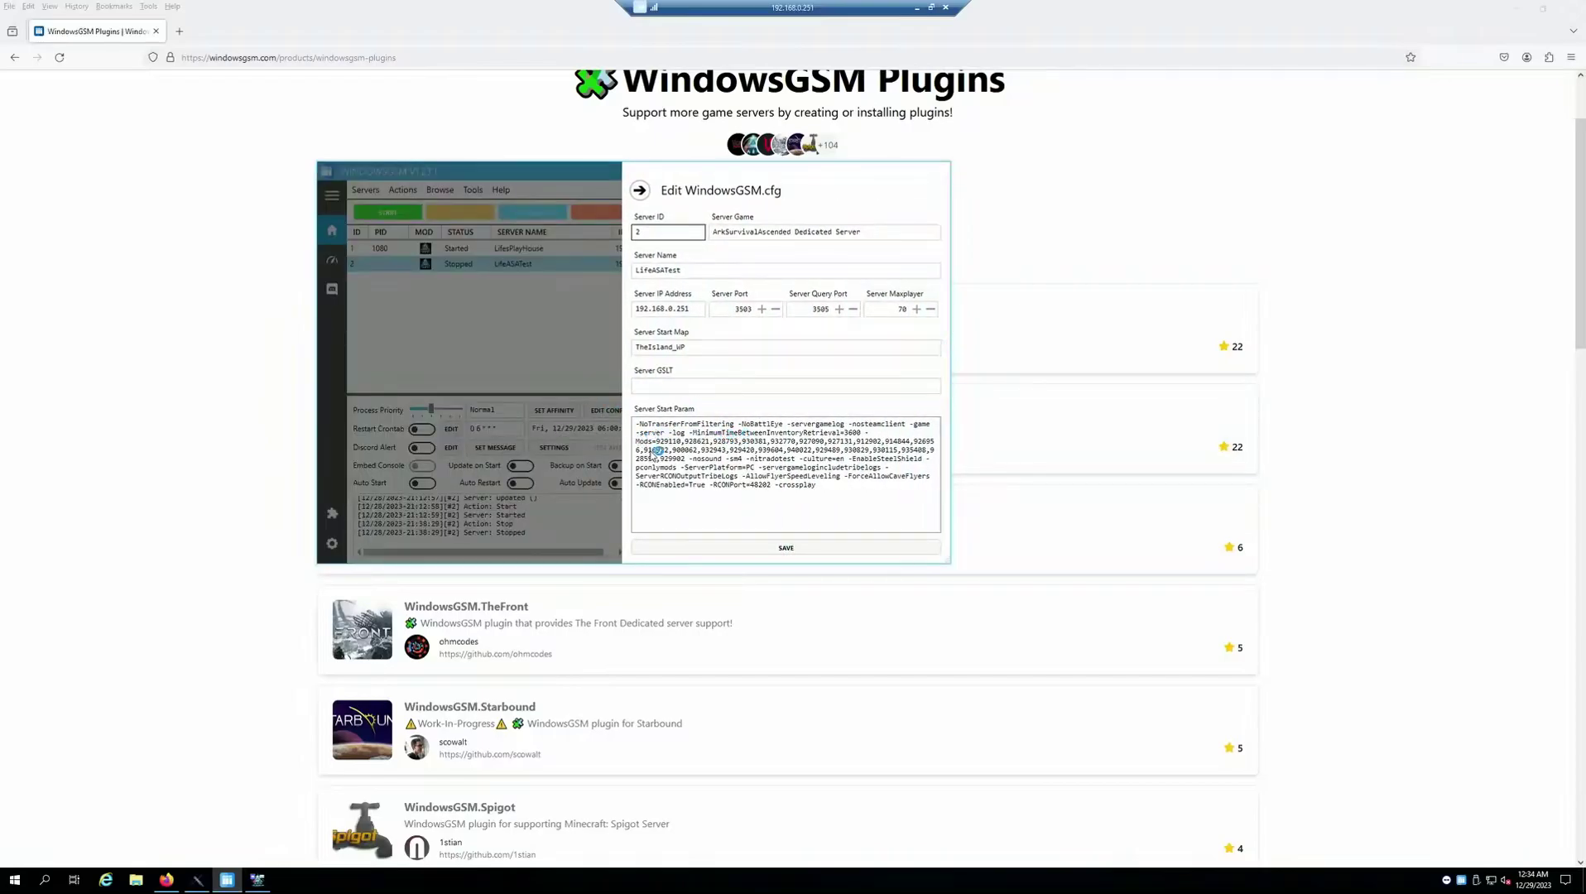
pyautogui.click(786, 547)
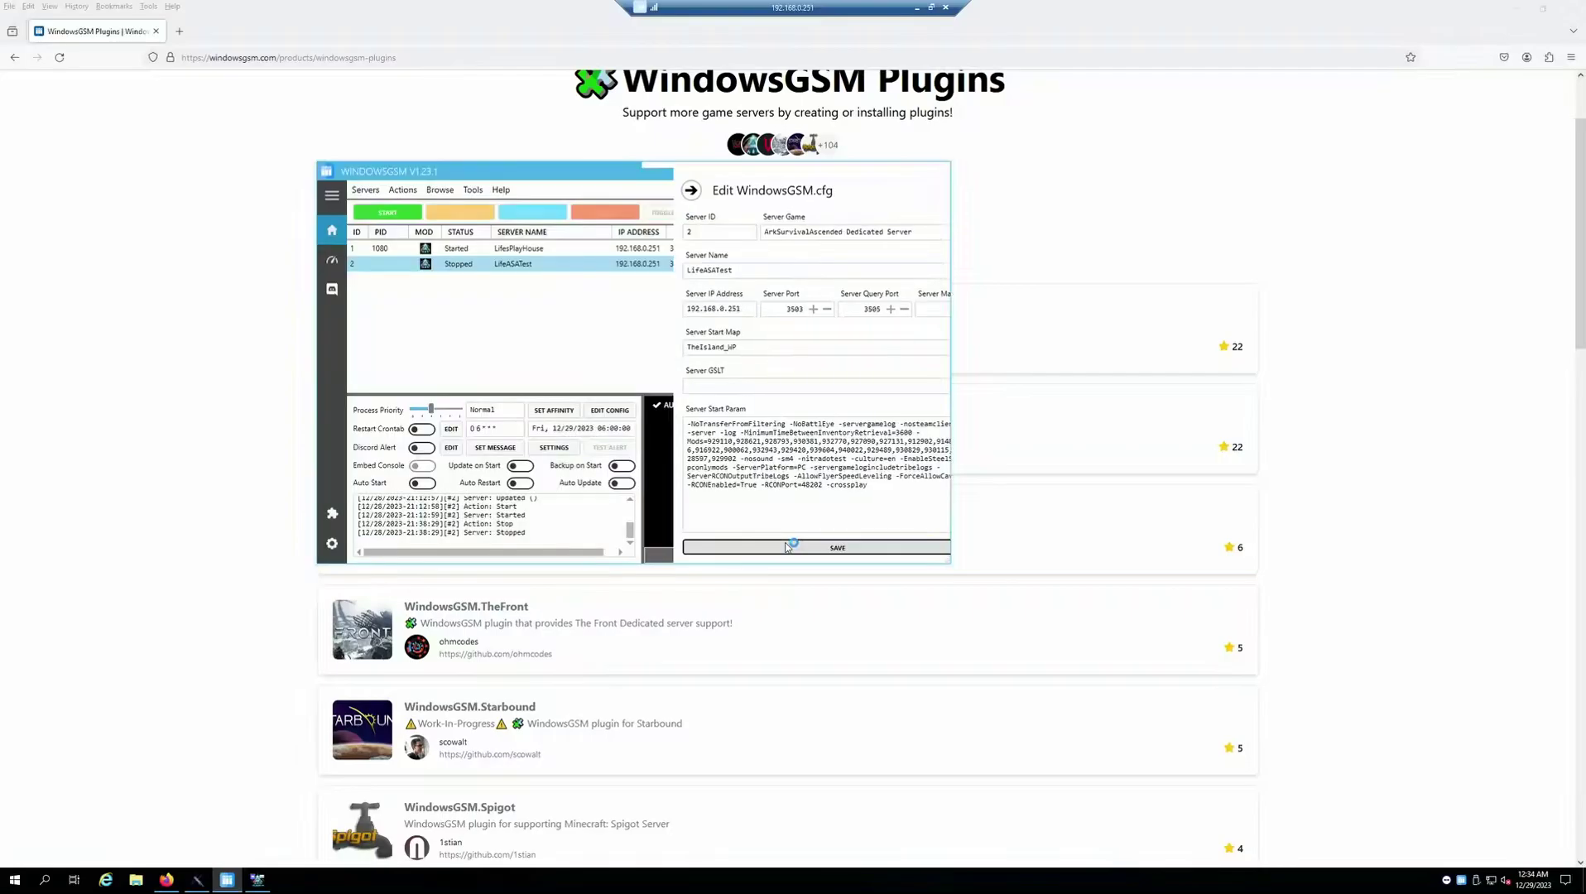
pyautogui.click(439, 190)
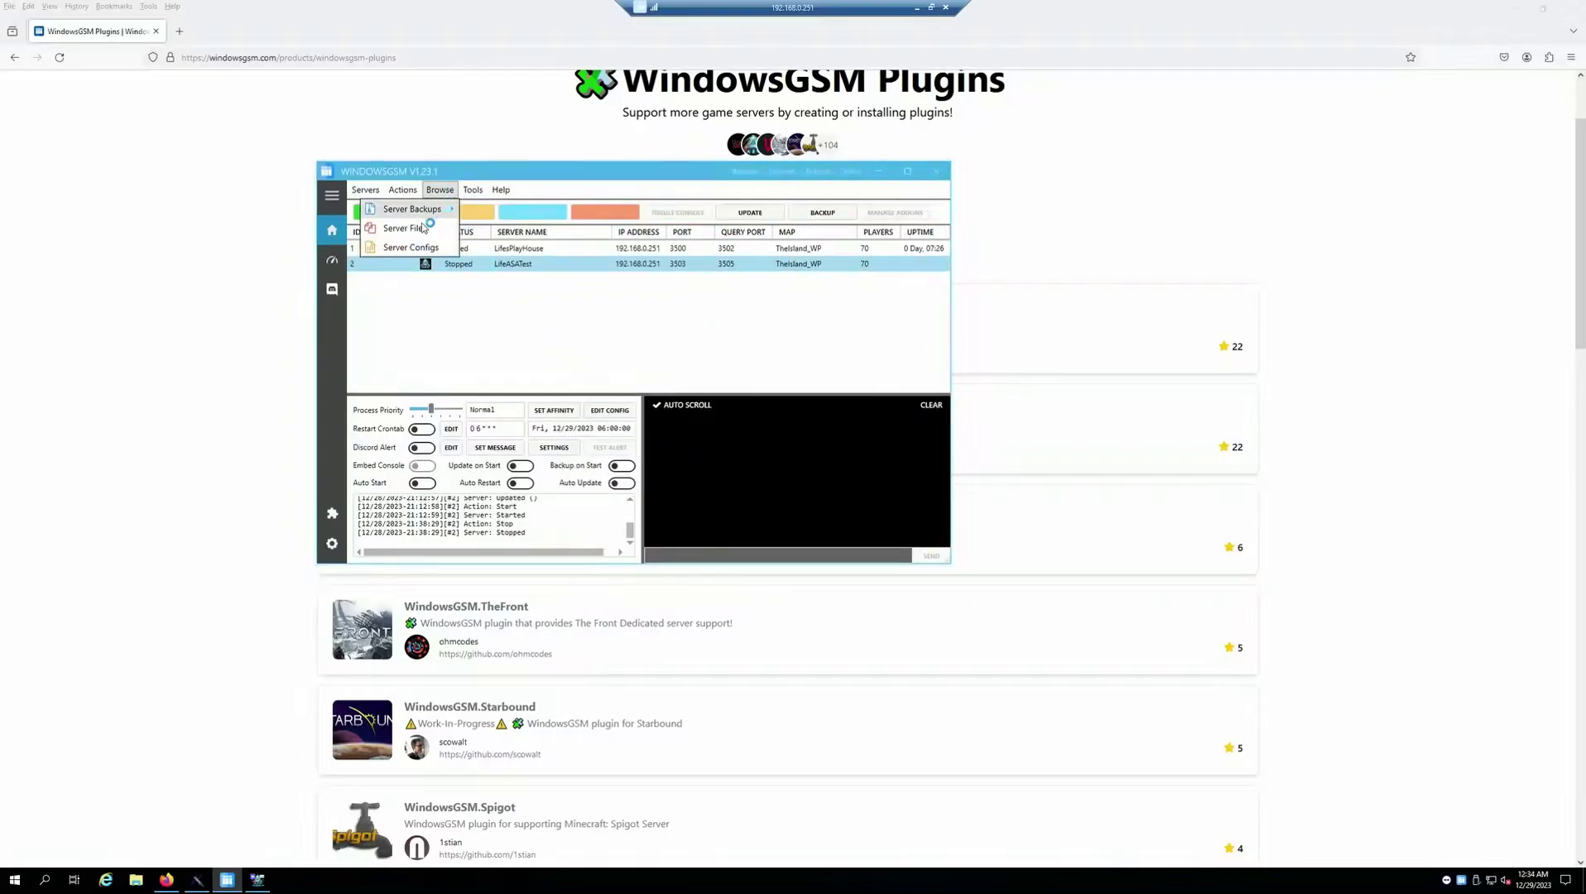
pyautogui.click(410, 228)
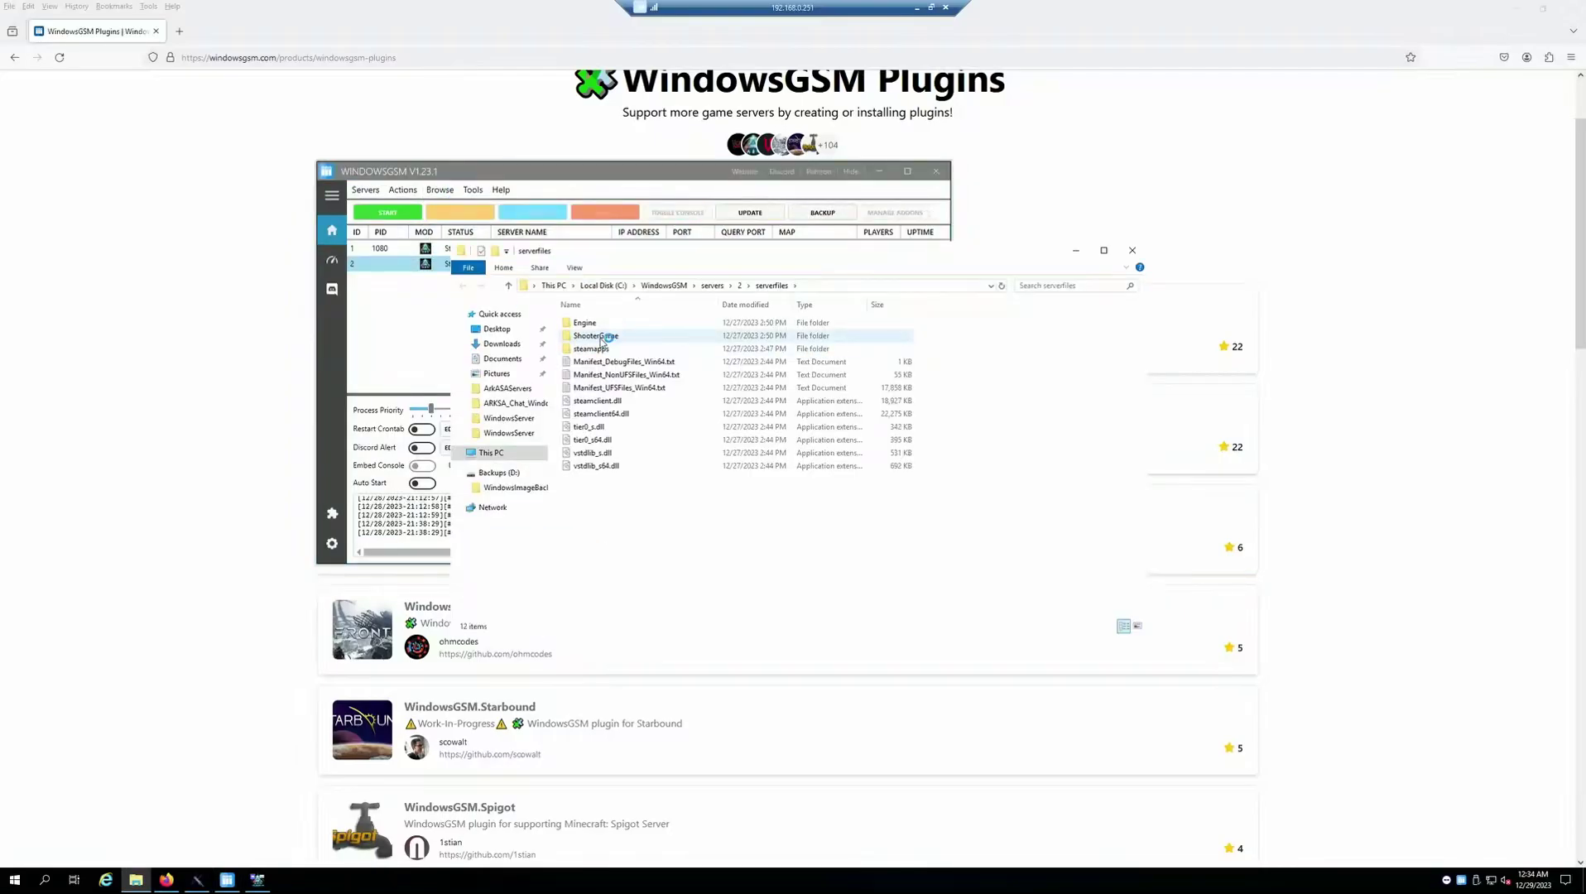
pyautogui.doubleClick(611, 336)
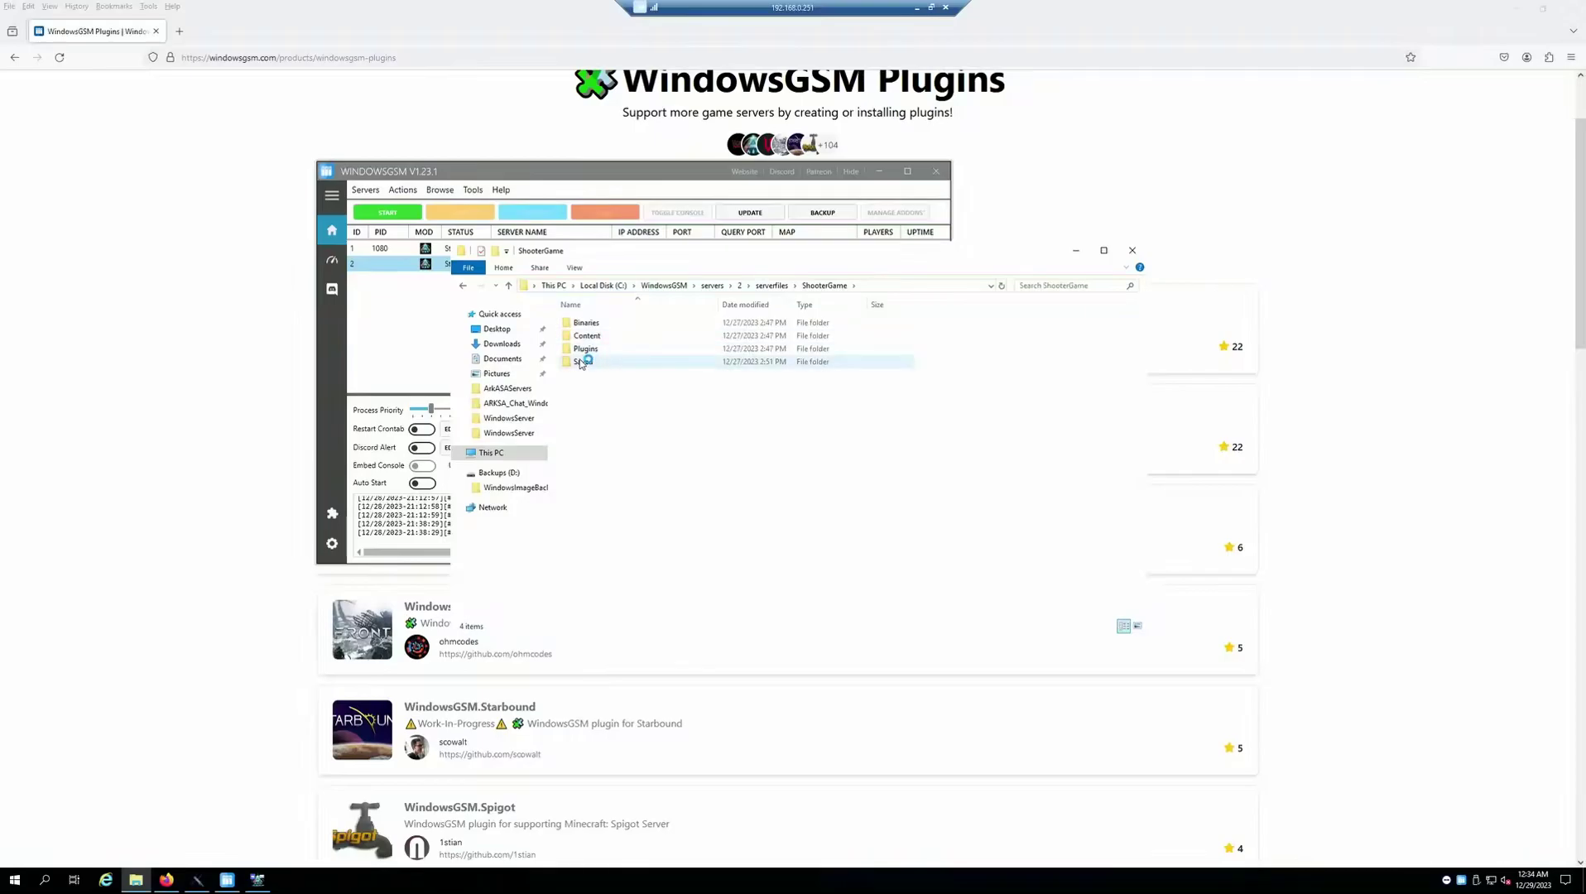
pyautogui.doubleClick(582, 362)
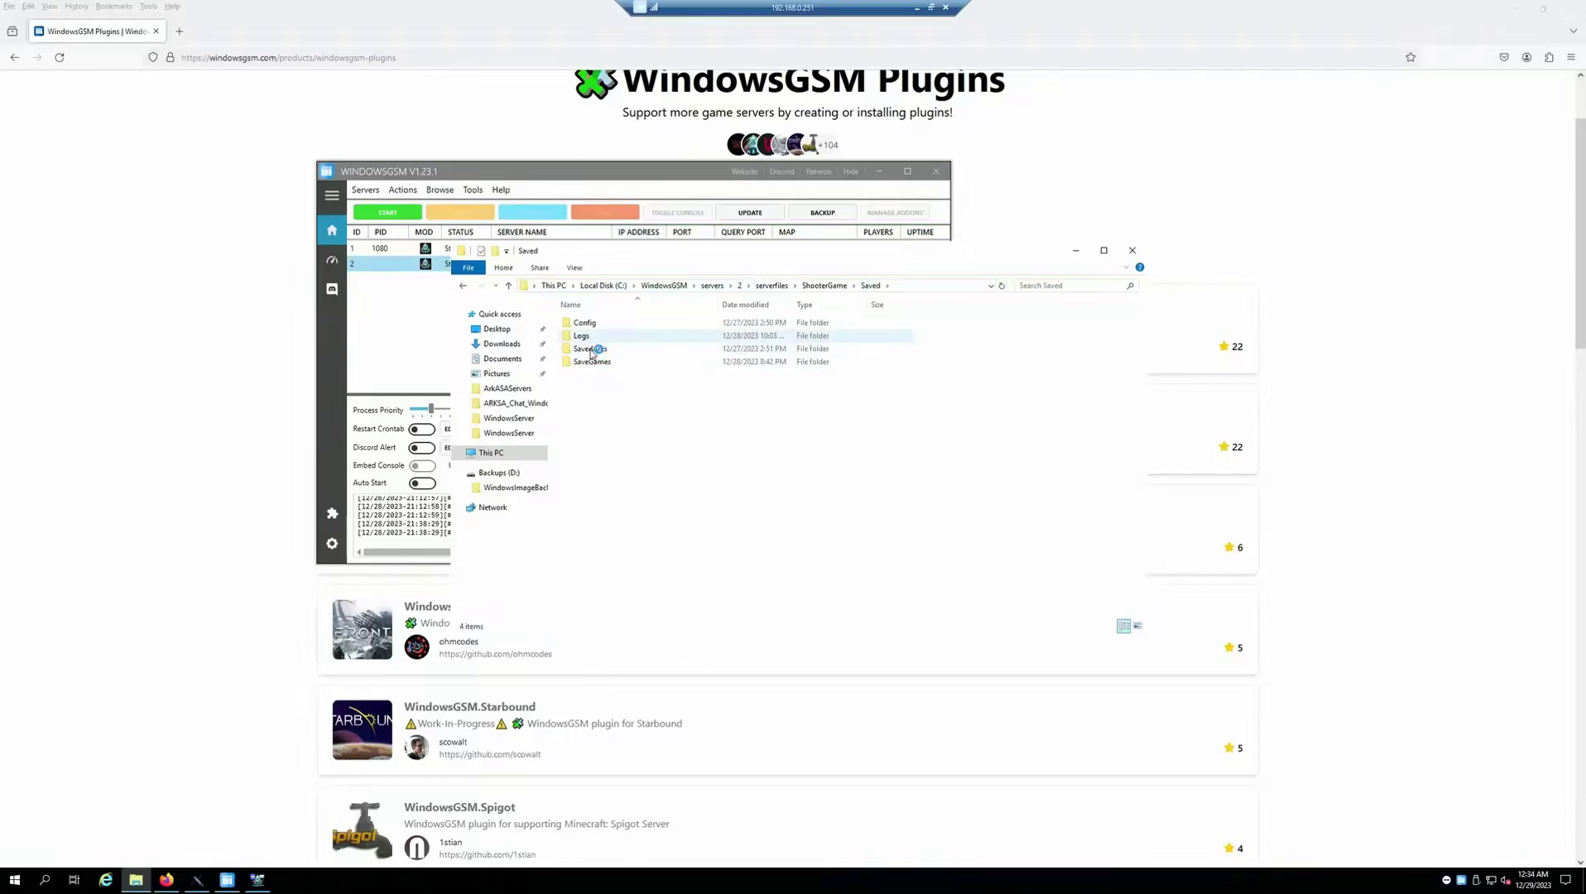
pyautogui.click(1132, 250)
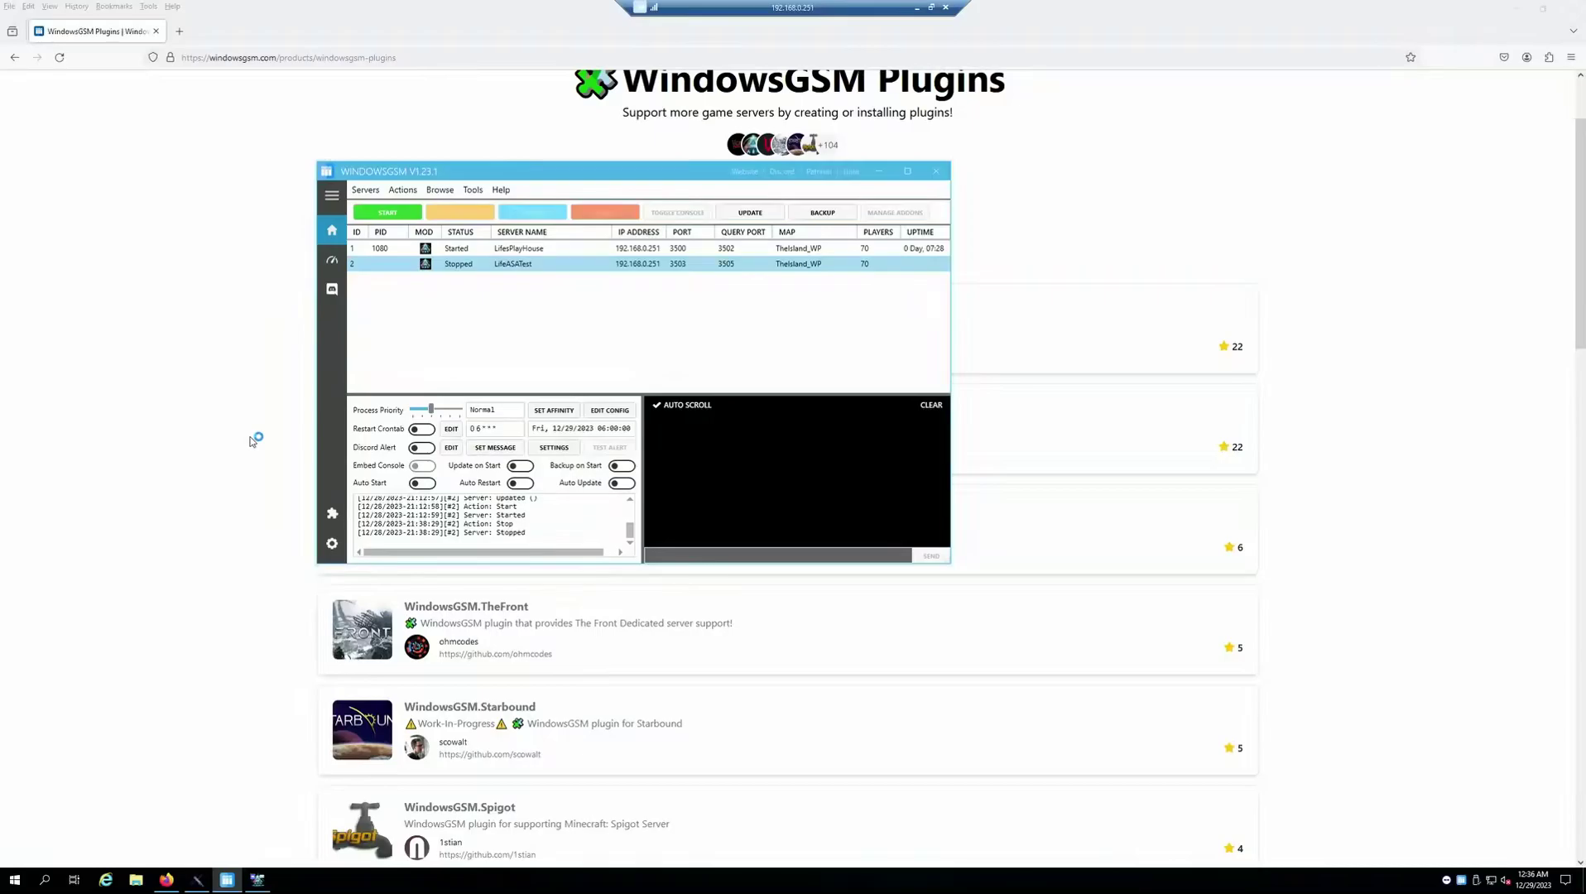
# Load the copied ARKTools.DiscordGlobalChatx64 GitHub link in a new tab and read its README
pyautogui.click(180, 32)
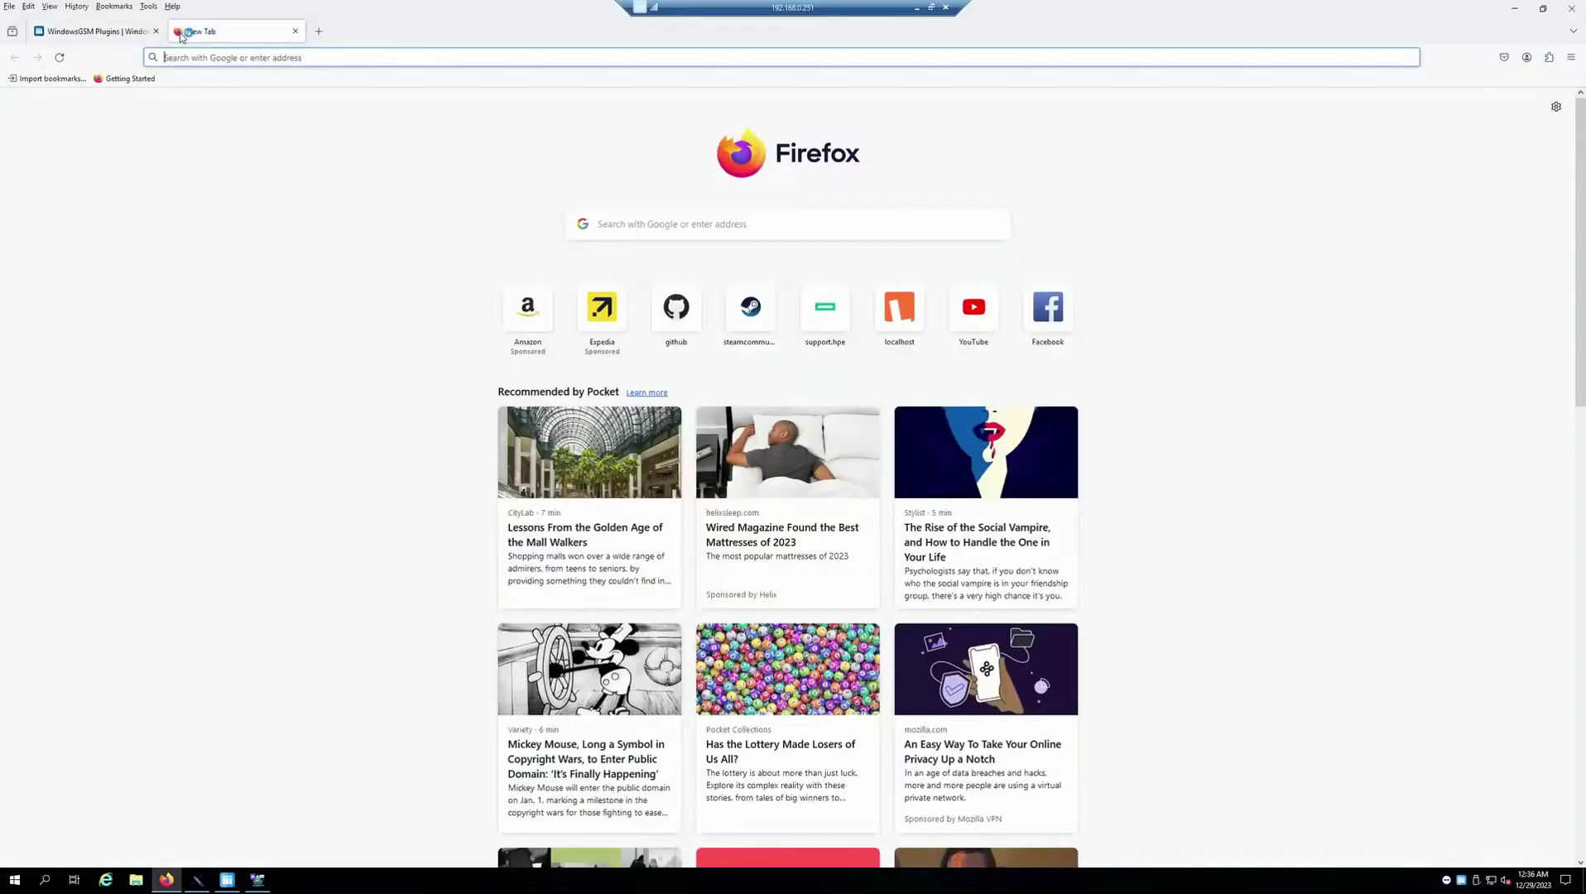
pyautogui.rightClick(215, 58)
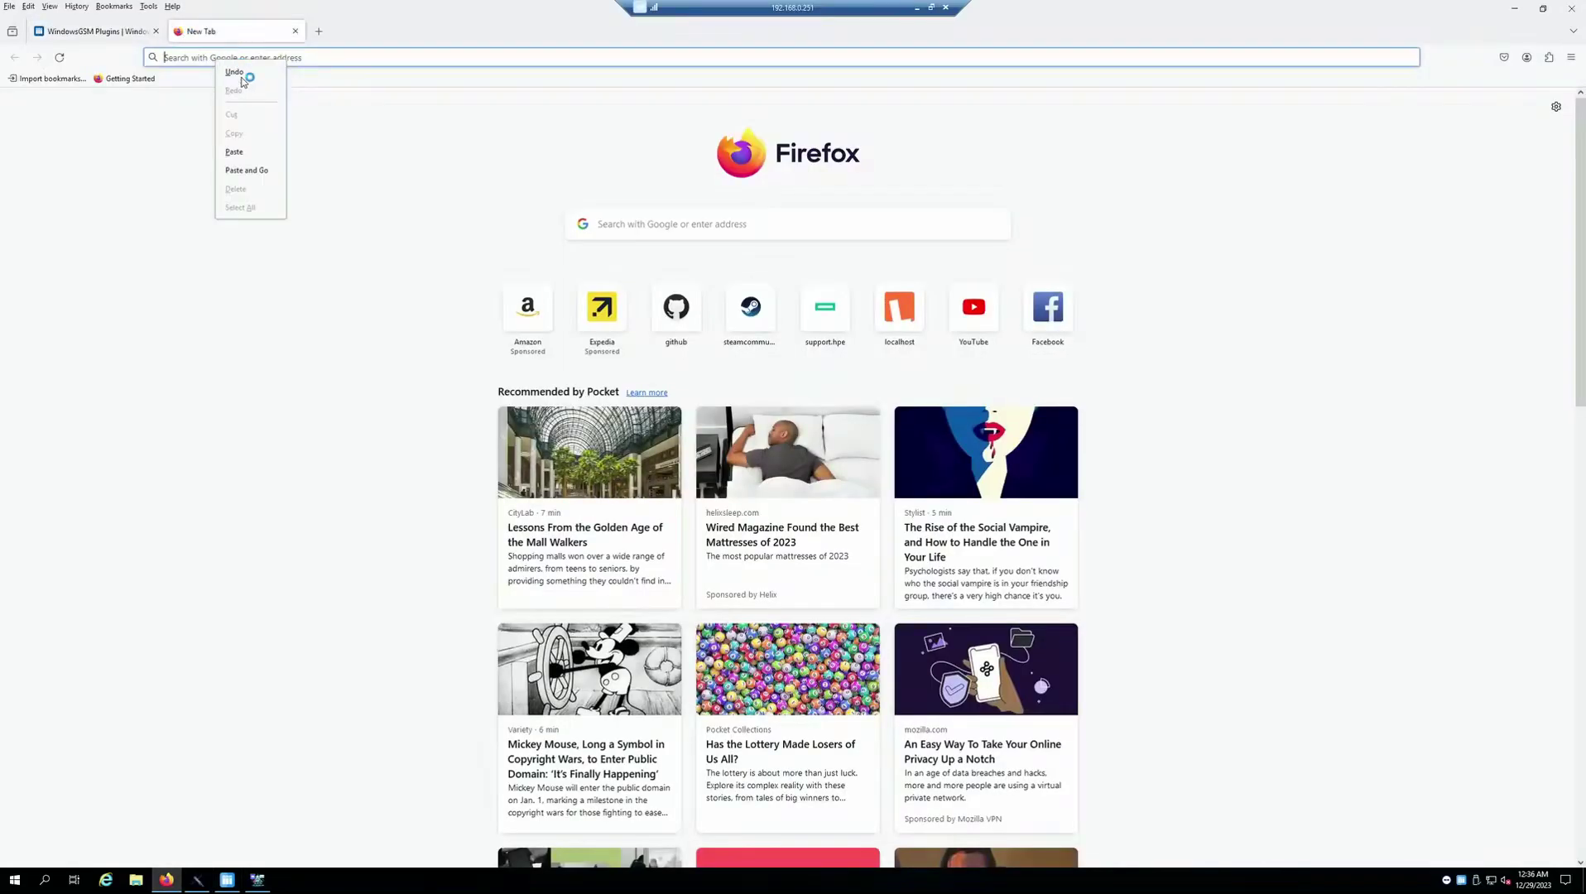
pyautogui.click(246, 169)
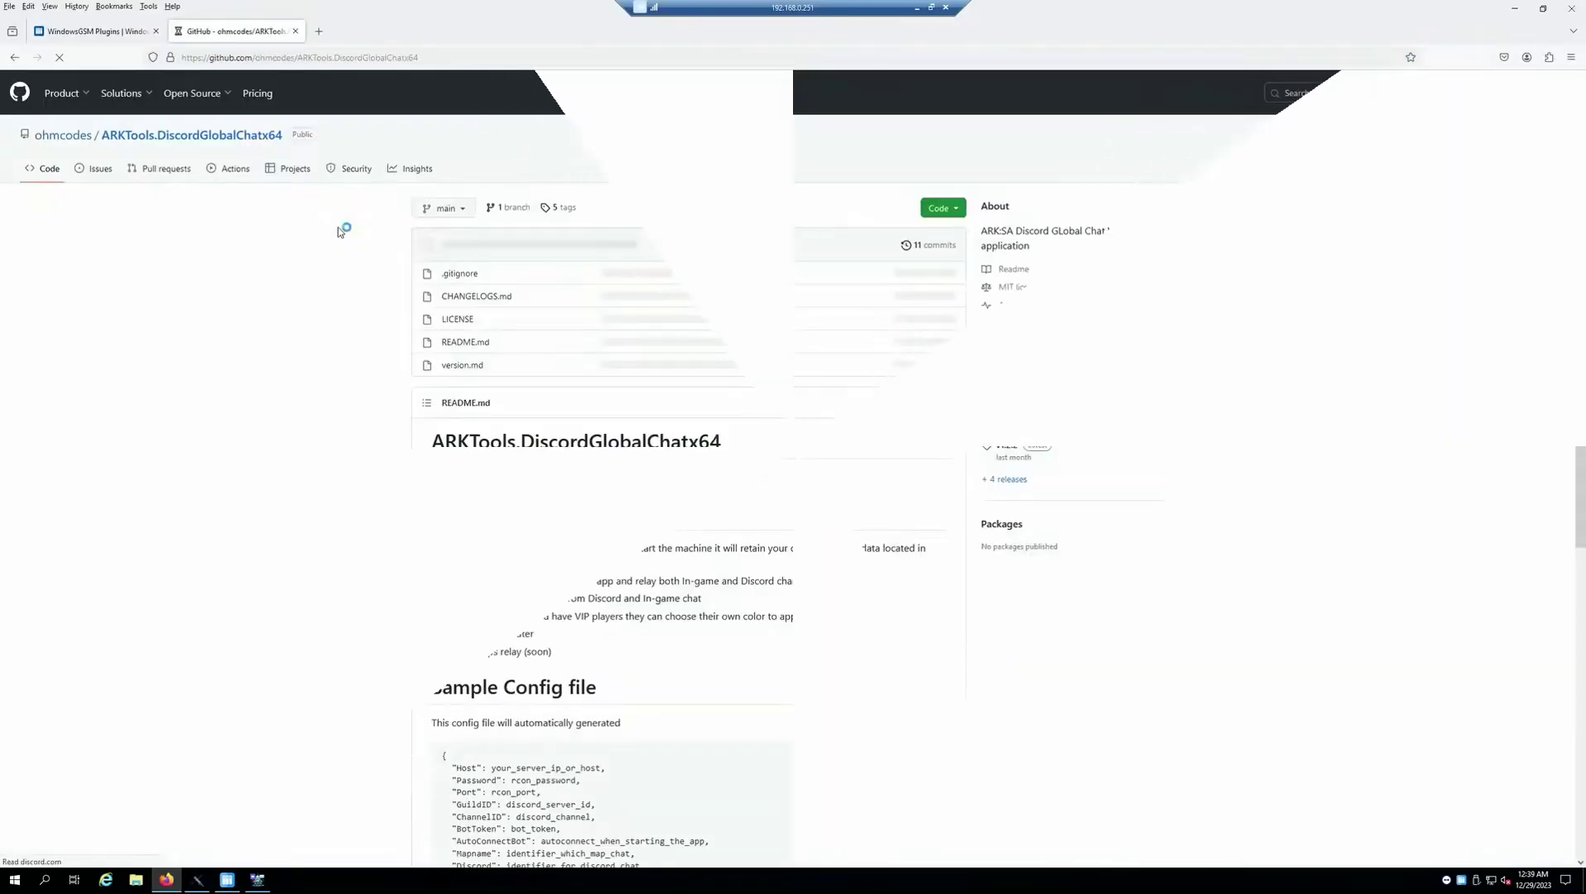
pyautogui.scroll(-6, 298, 356)
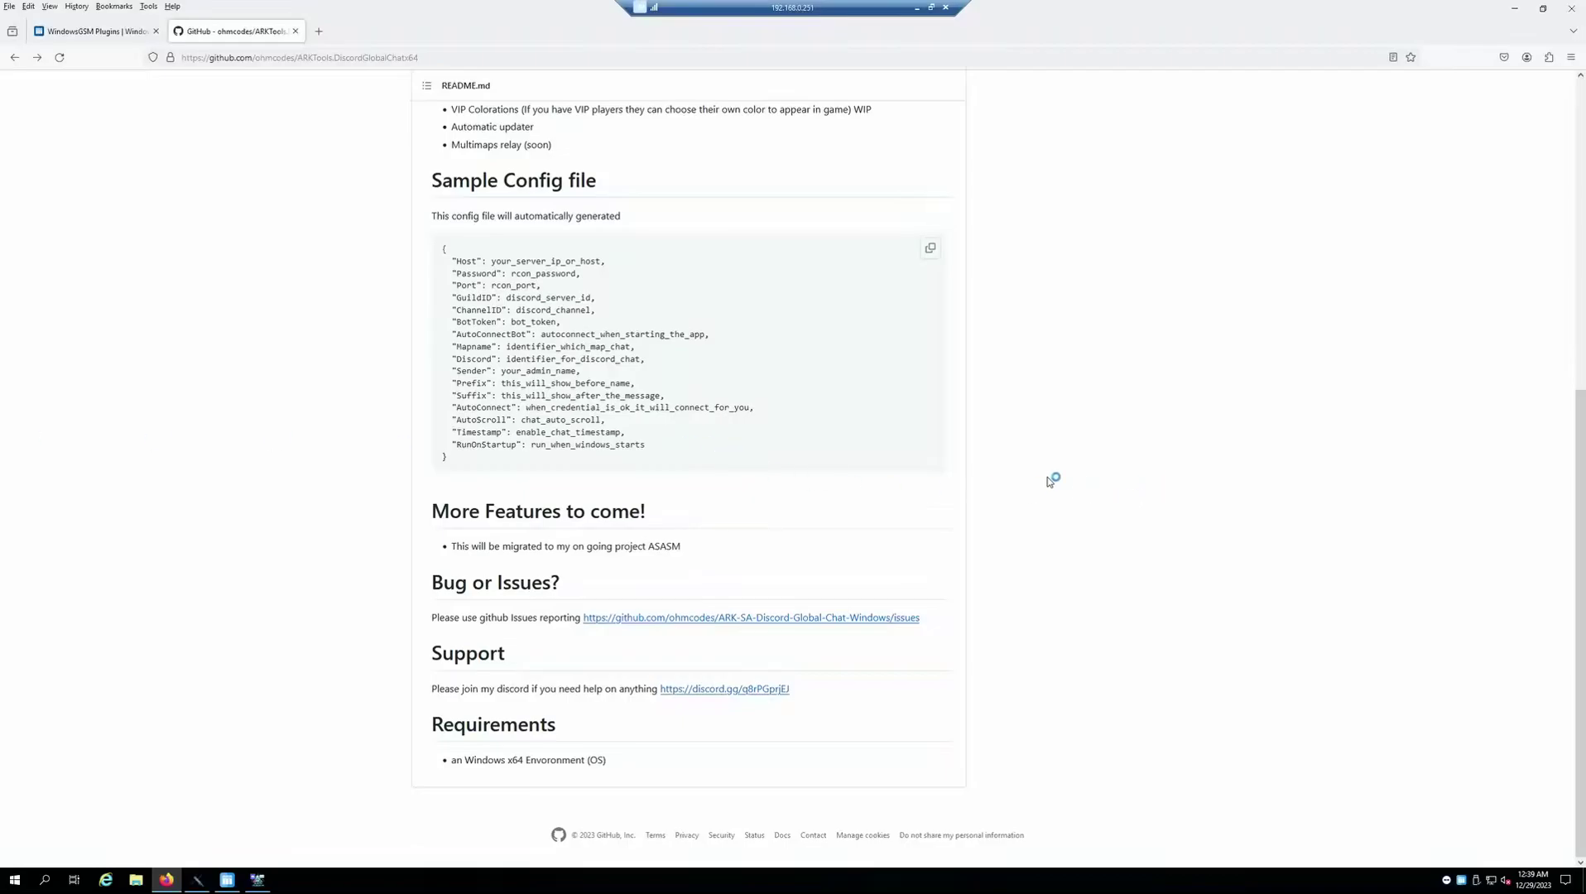
pyautogui.scroll(5, 1072, 457)
pyautogui.scroll(1, 1044, 490)
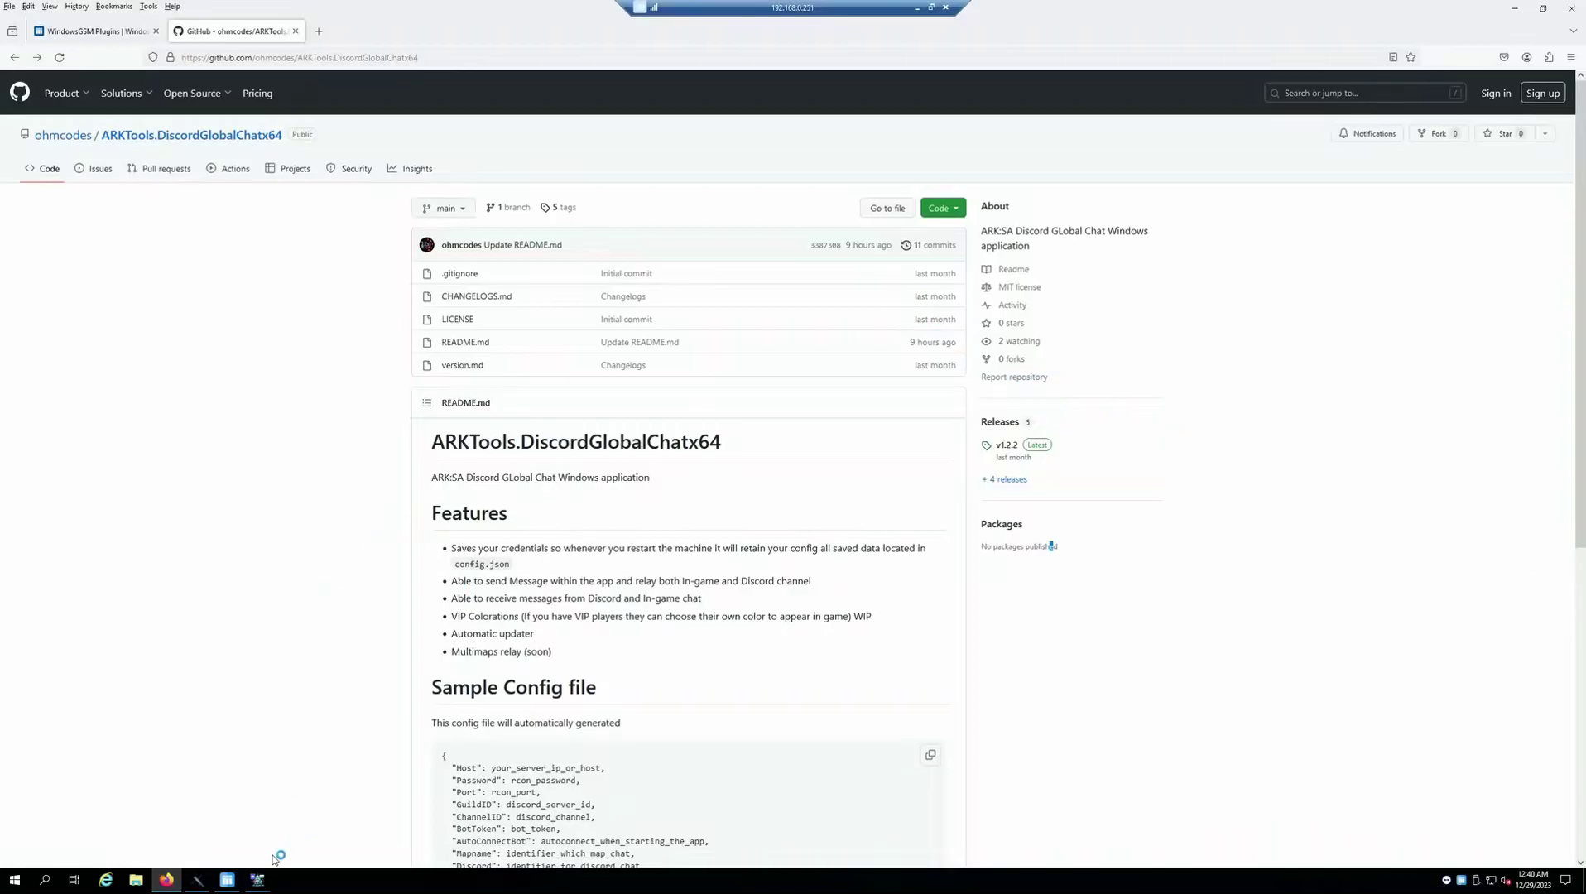
# Minimize Firefox and bring the ARK:SA Discord Global Chat window to the front
pyautogui.click(1516, 10)
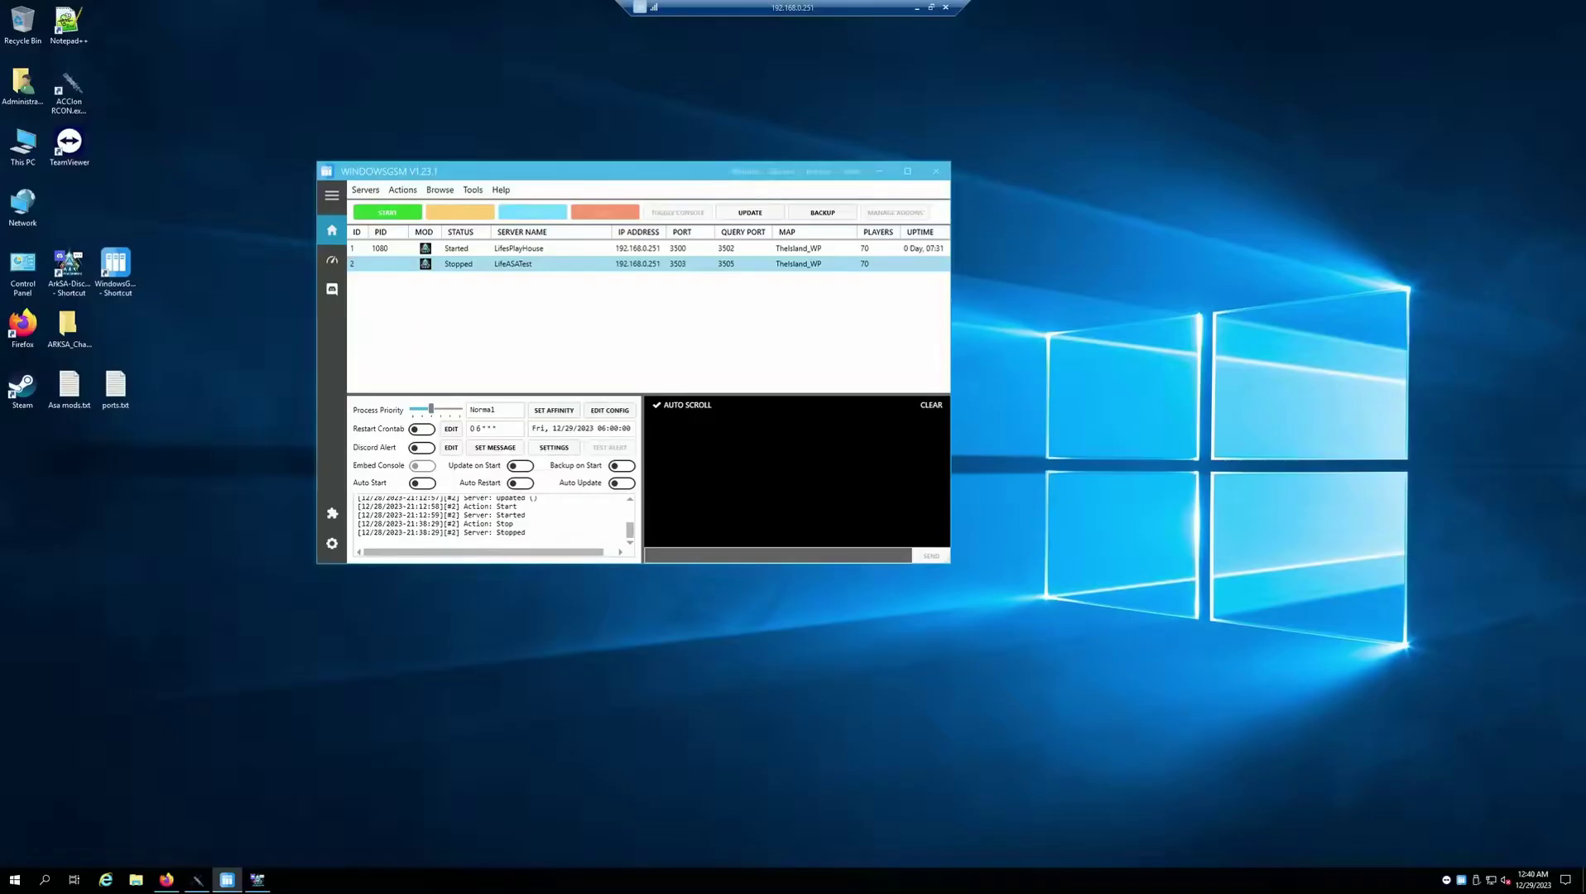
pyautogui.click(258, 879)
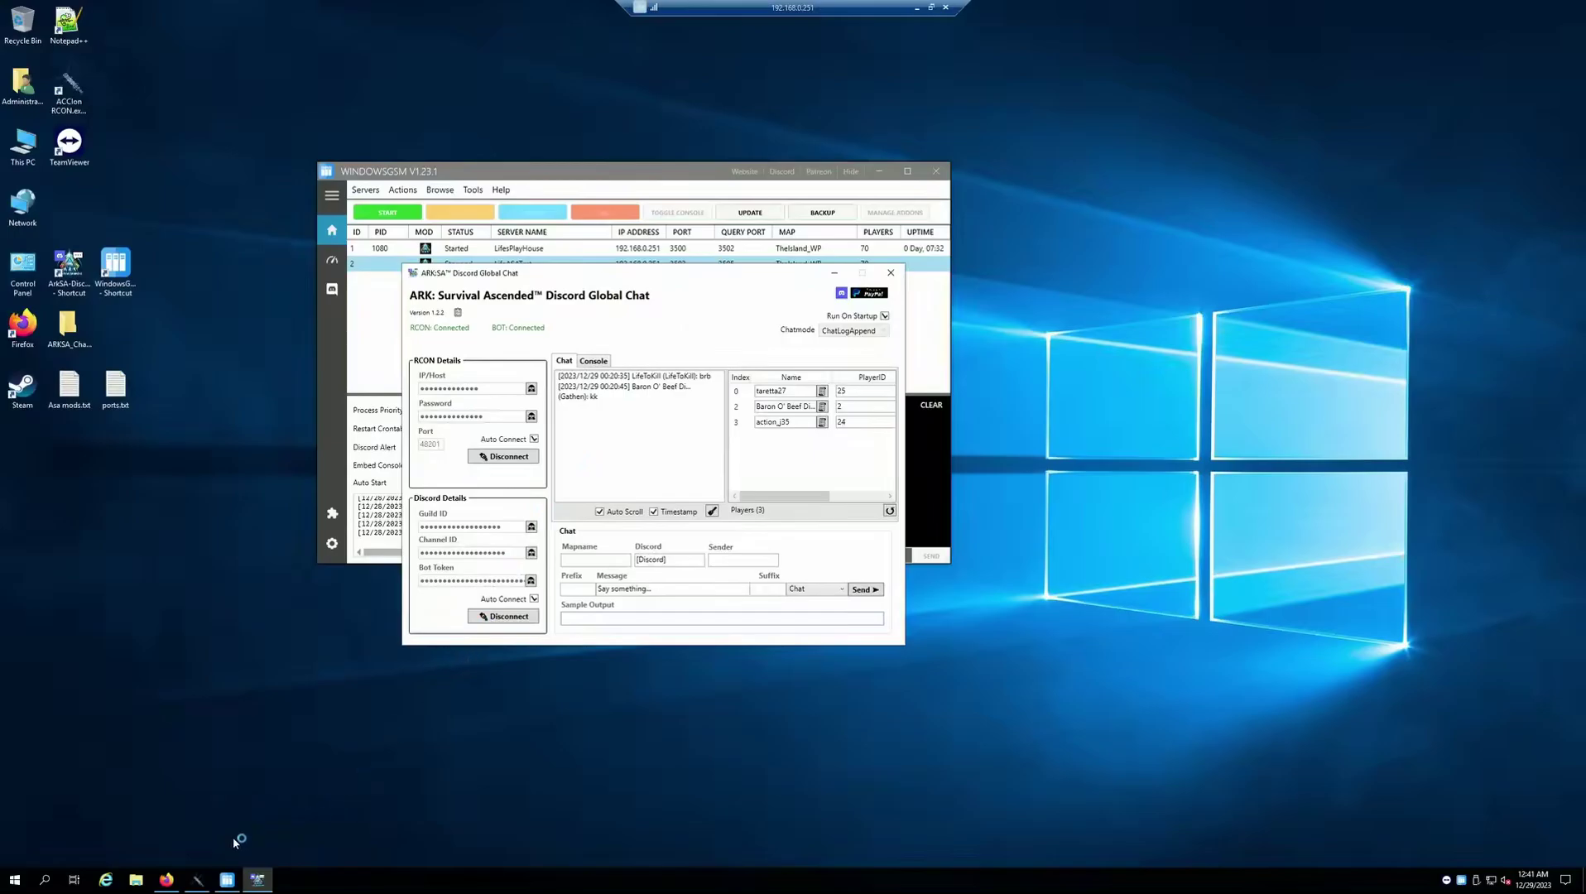
# Briefly open the copied Discord developer docs link in a new tab, then close that tab
pyautogui.click(168, 881)
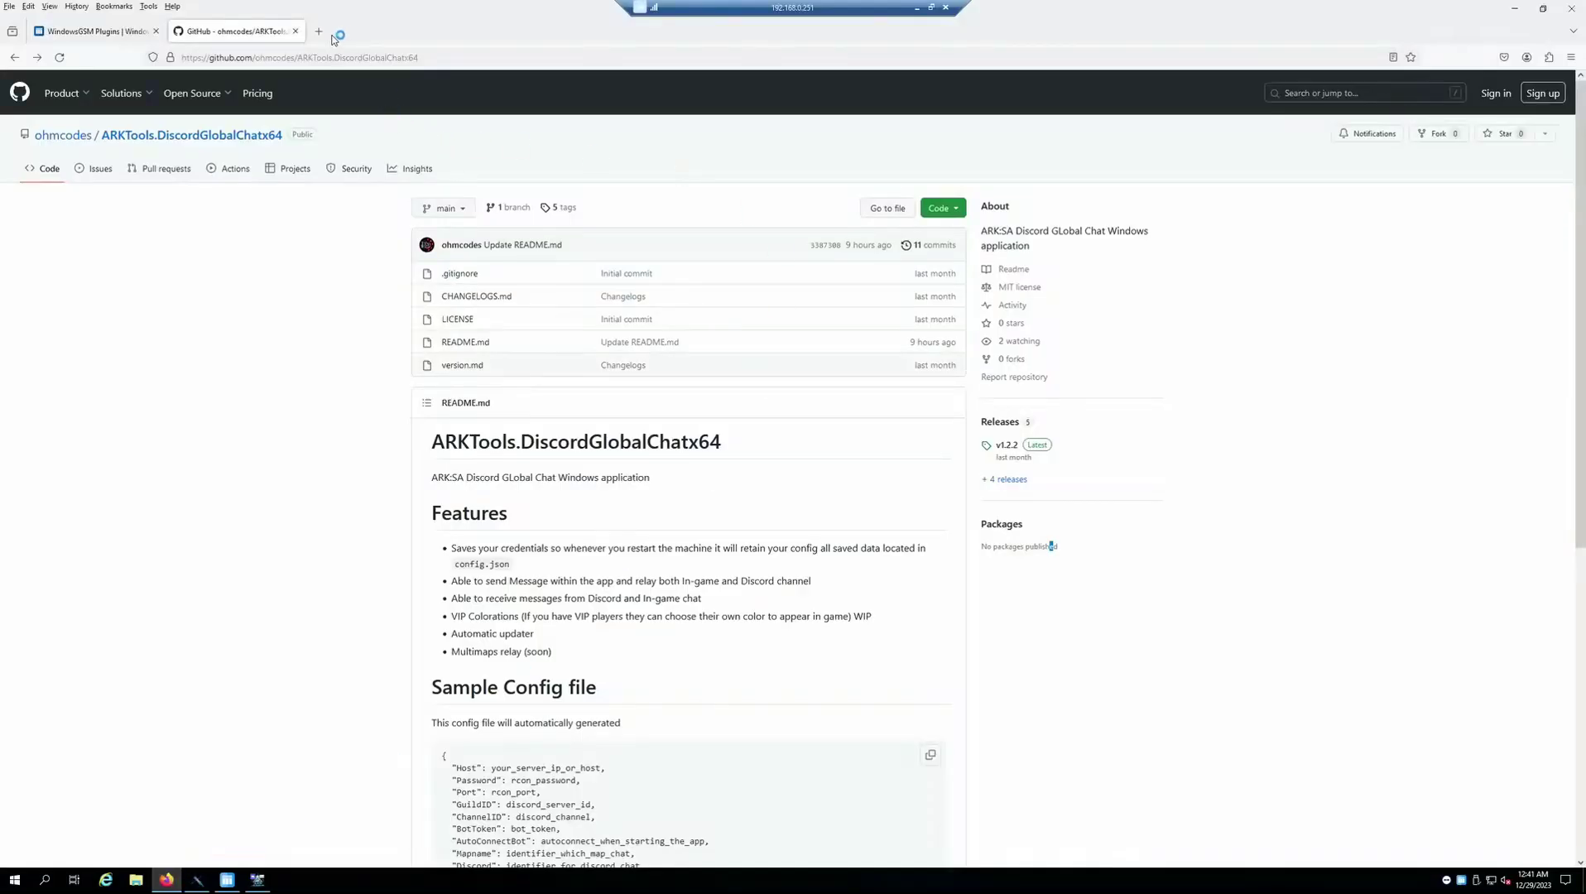
pyautogui.hotkey('ctrl', 't')
pyautogui.rightClick(354, 61)
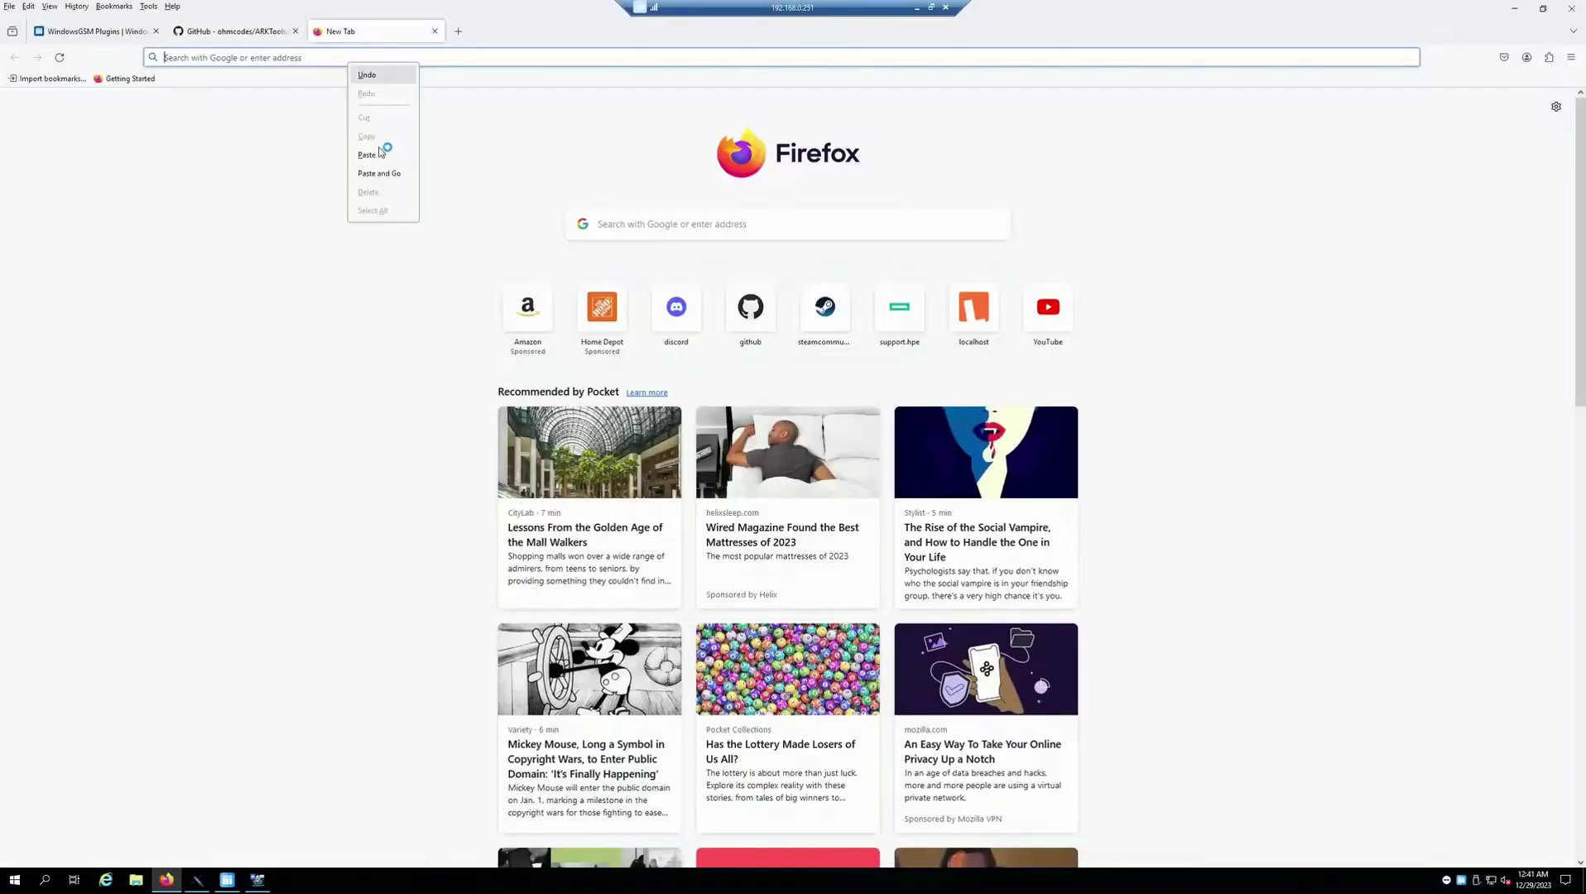
pyautogui.click(389, 172)
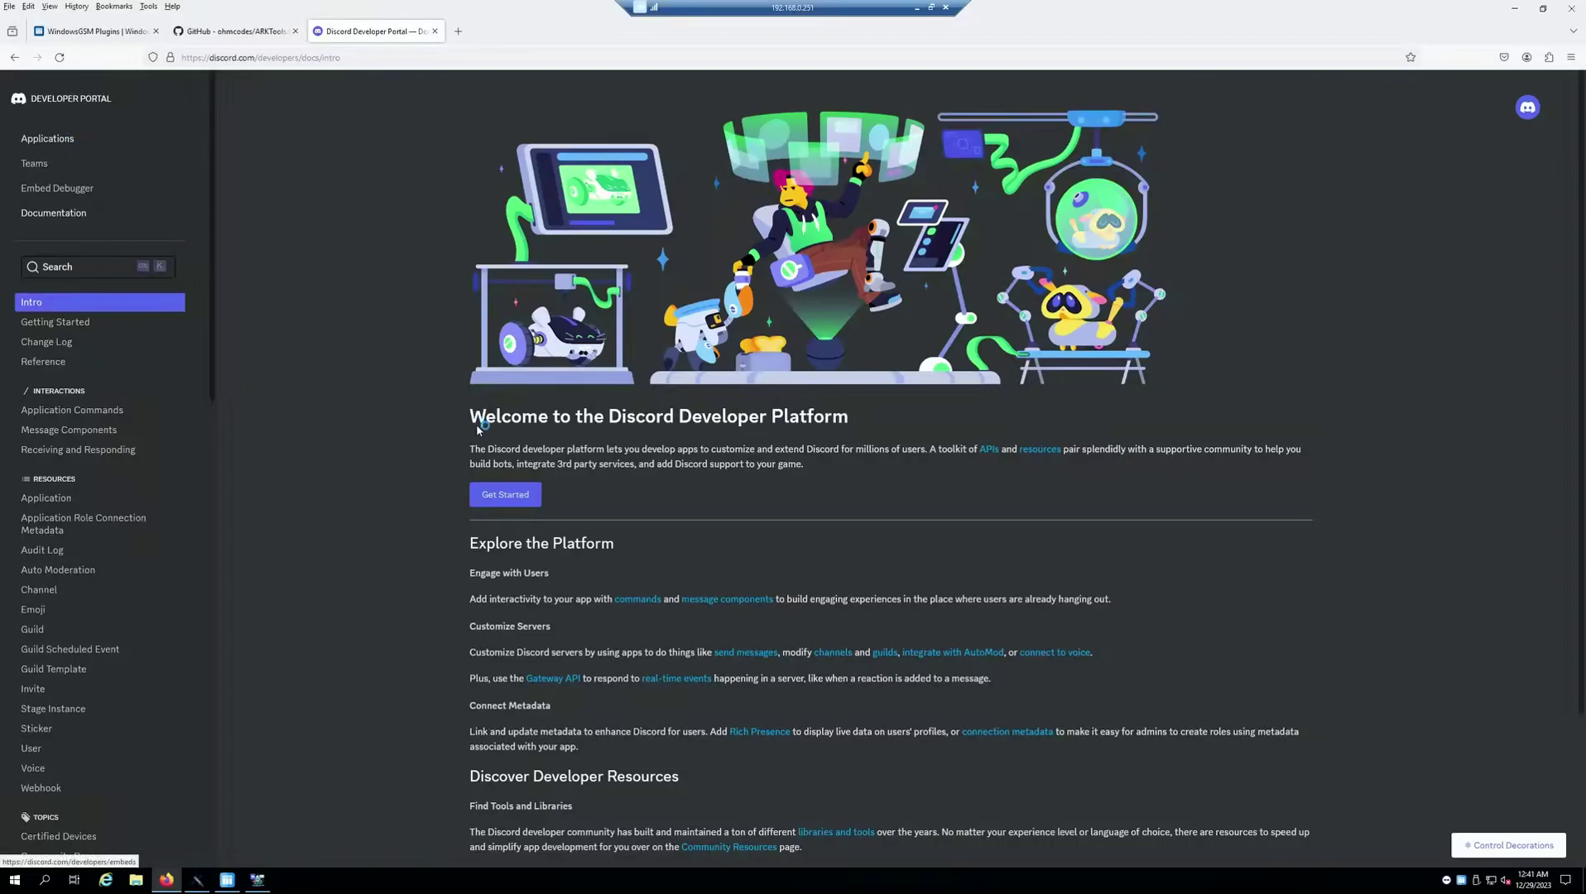
pyautogui.scroll(-2, 393, 436)
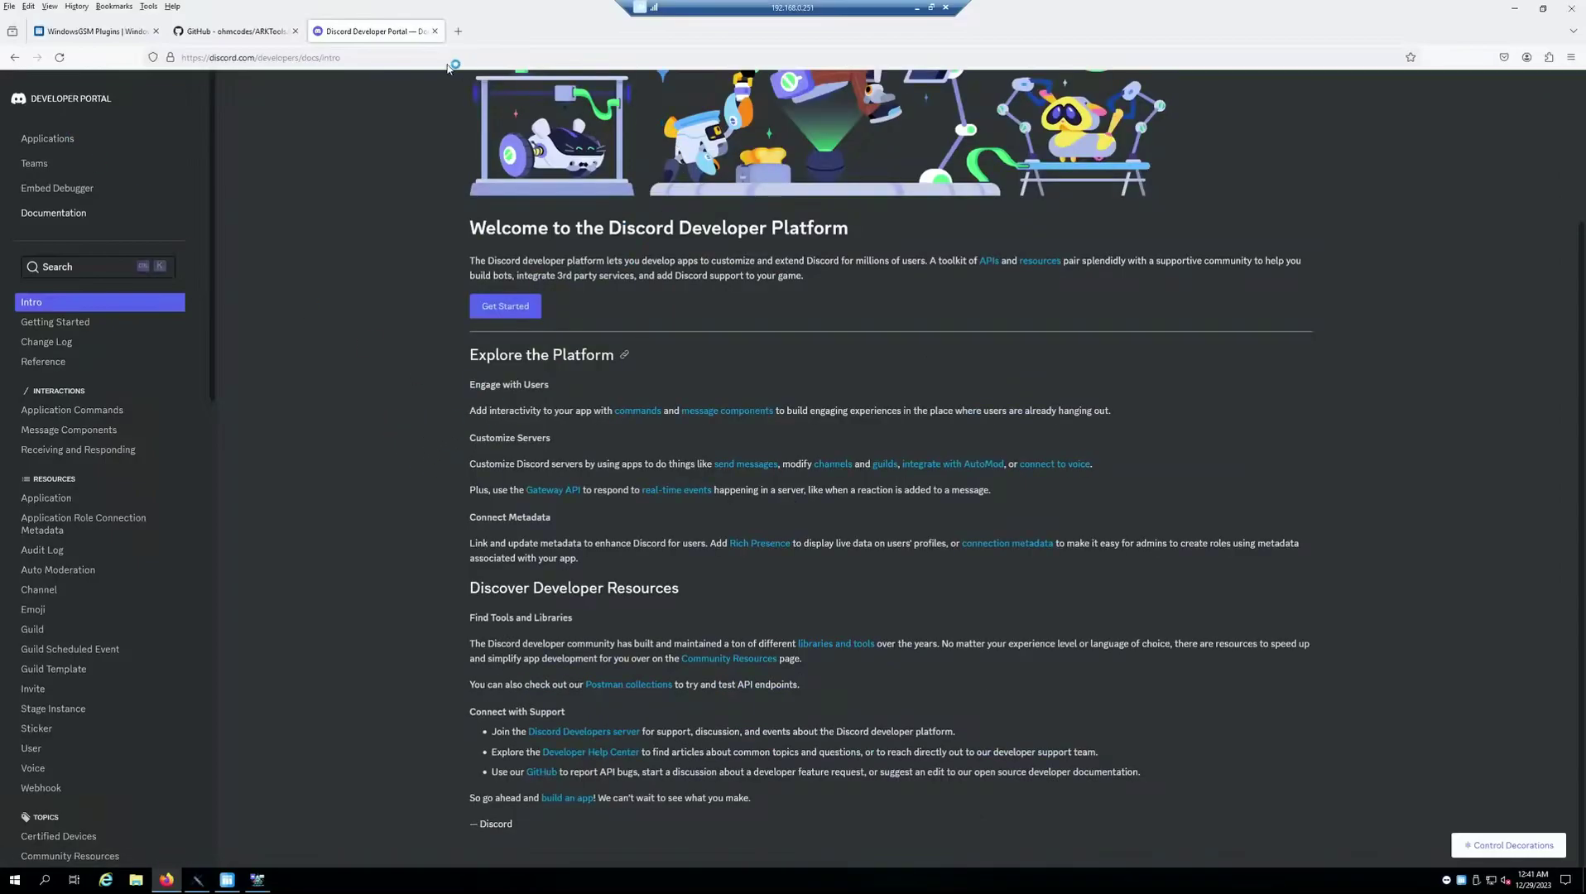
pyautogui.click(435, 31)
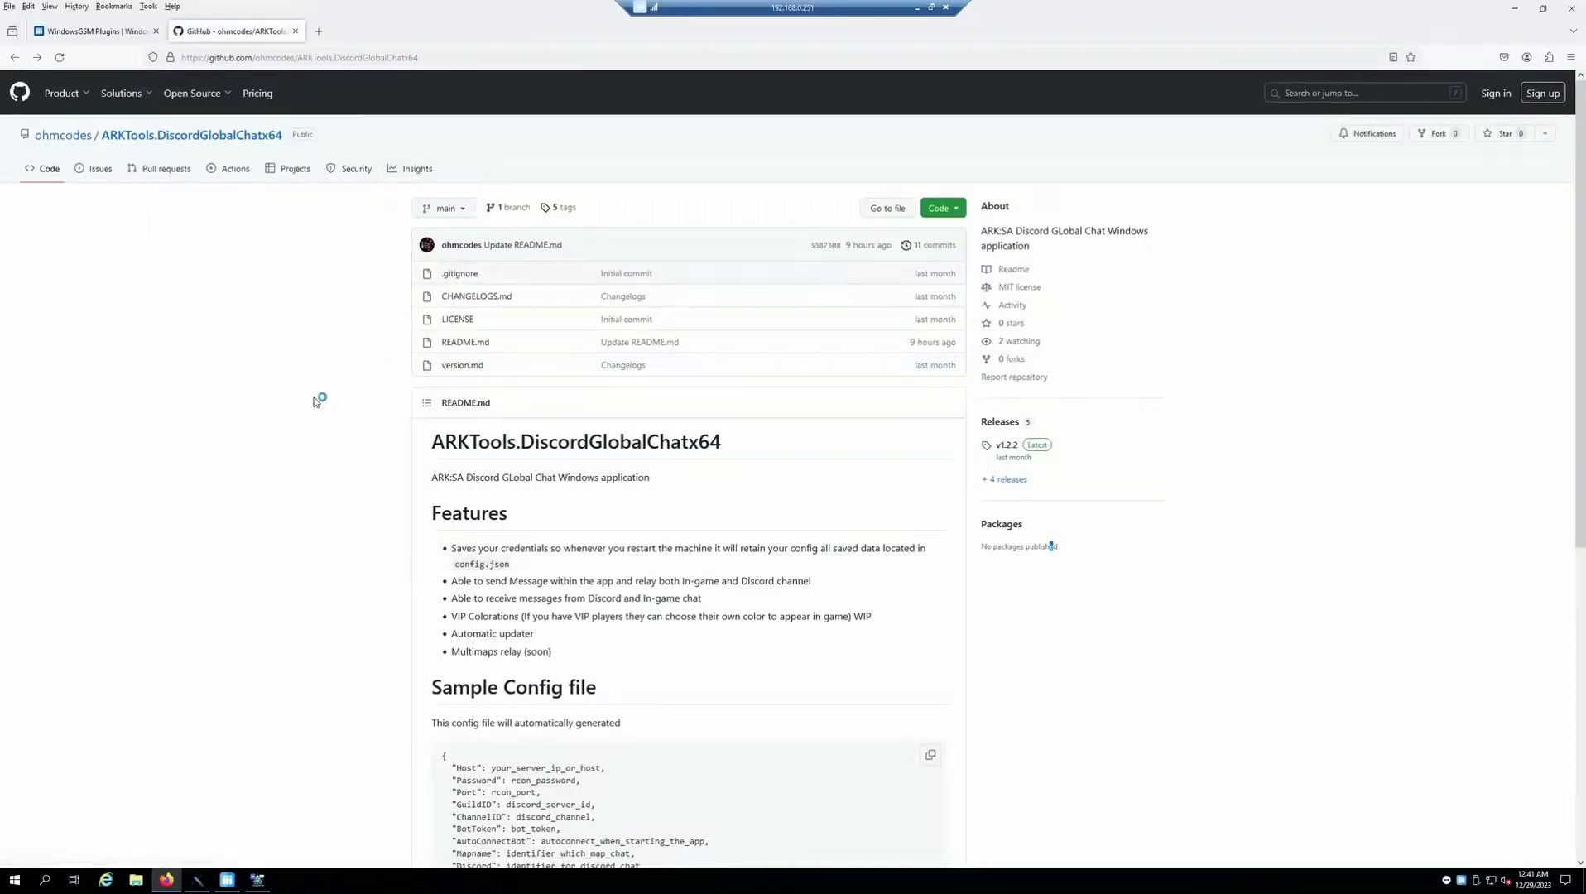
# Scroll to the end of the GitHub README and restore the Discord Global Chat window
pyautogui.scroll(-3, 348, 393)
pyautogui.scroll(-3, 320, 401)
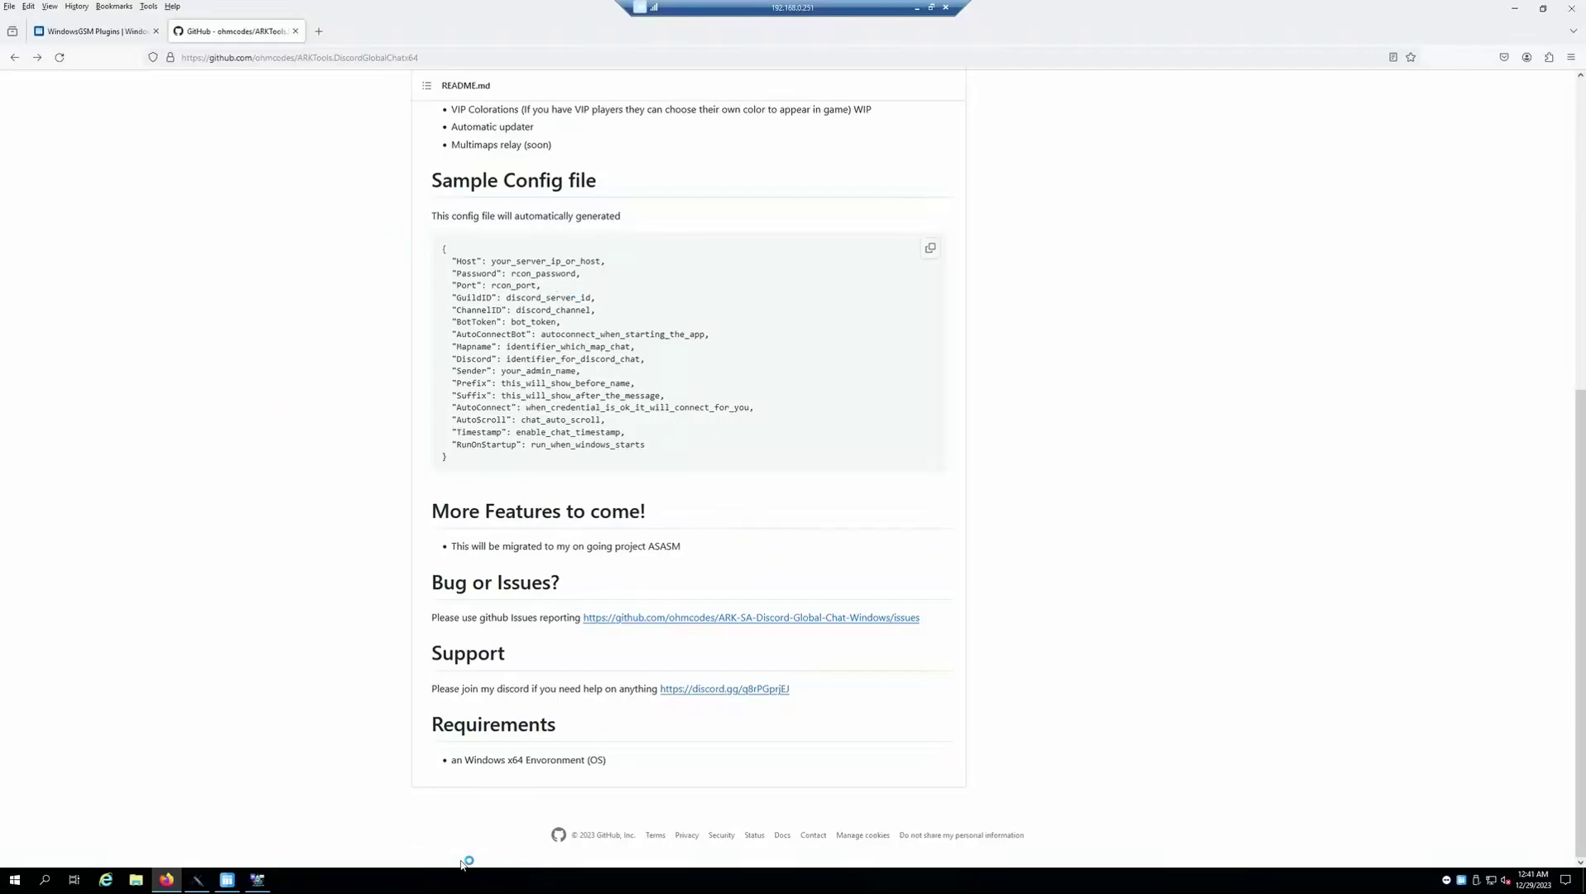
pyautogui.click(263, 882)
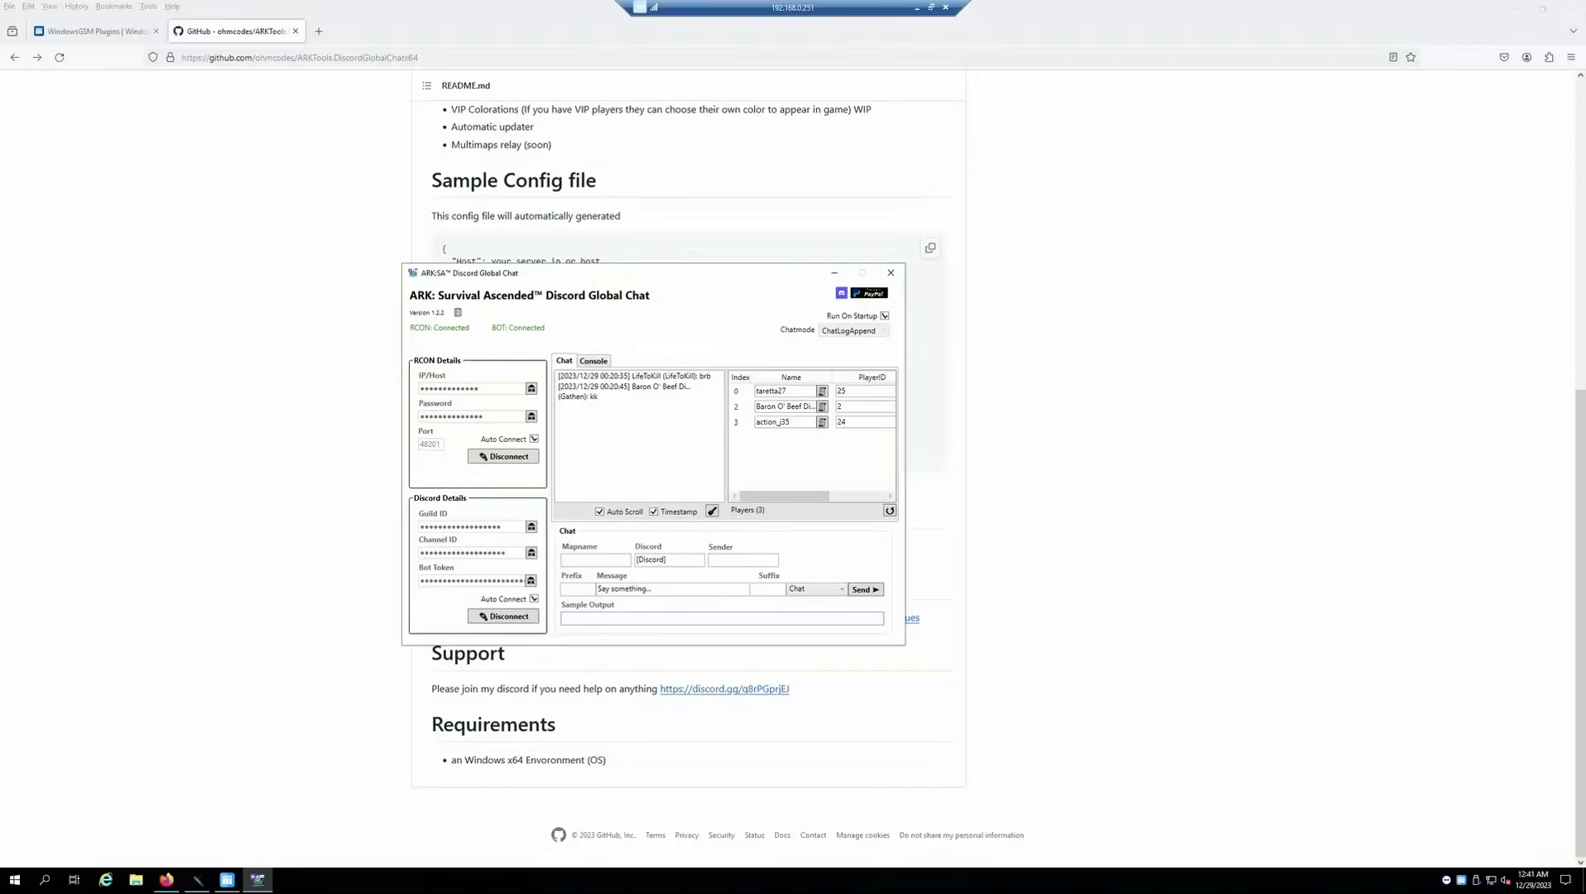
# Check the local AMD Adrenalin recording page, then return to the remote desktop
pyautogui.hotkey('alt', 'Tab')
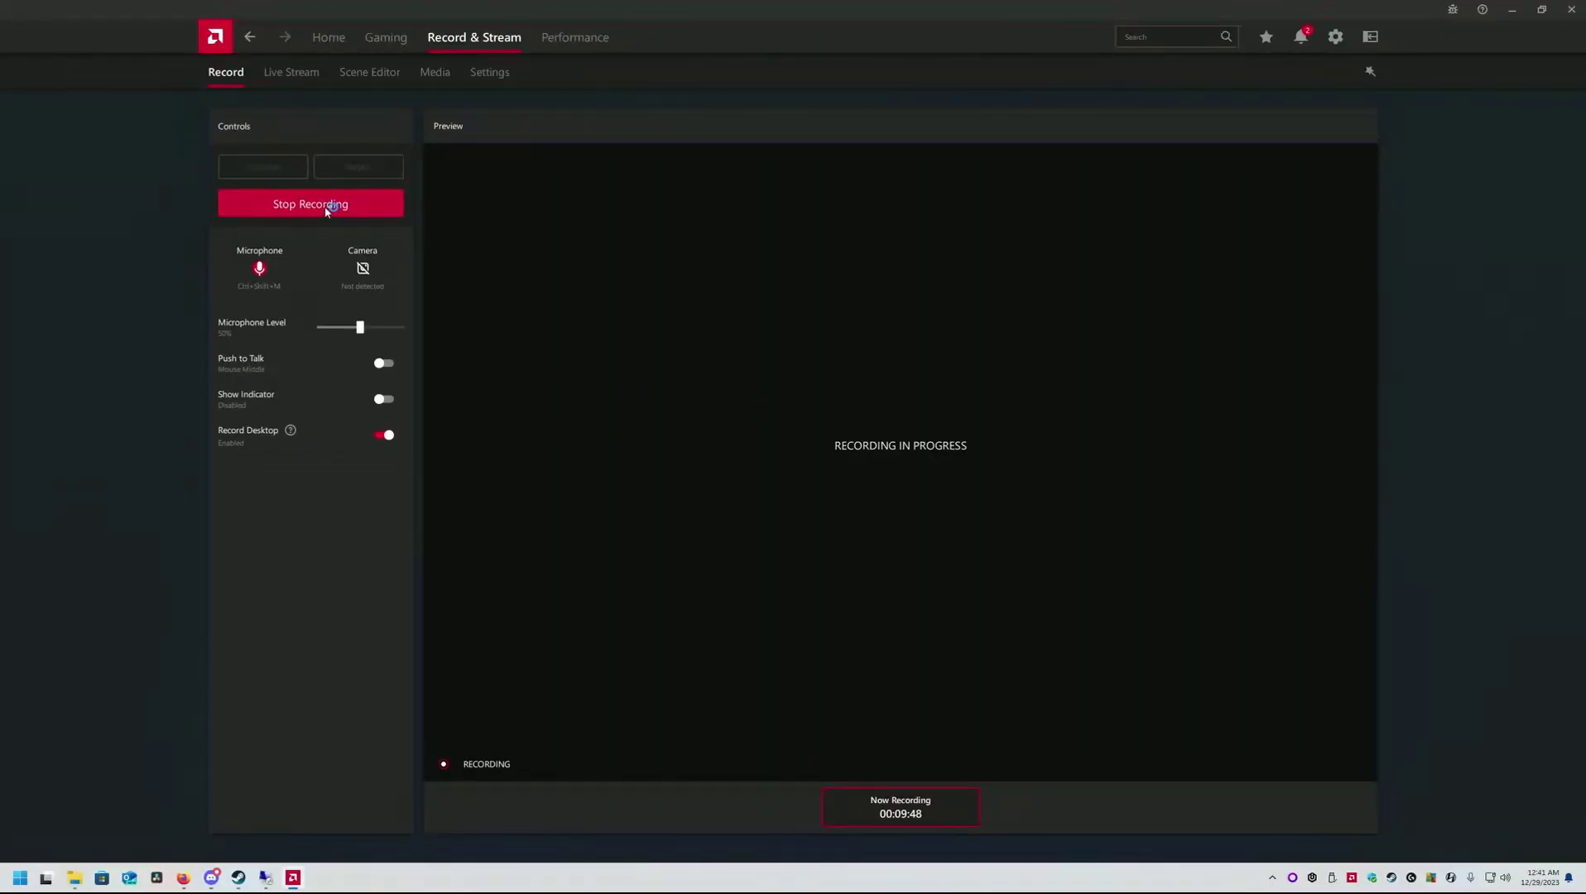
pyautogui.click(266, 879)
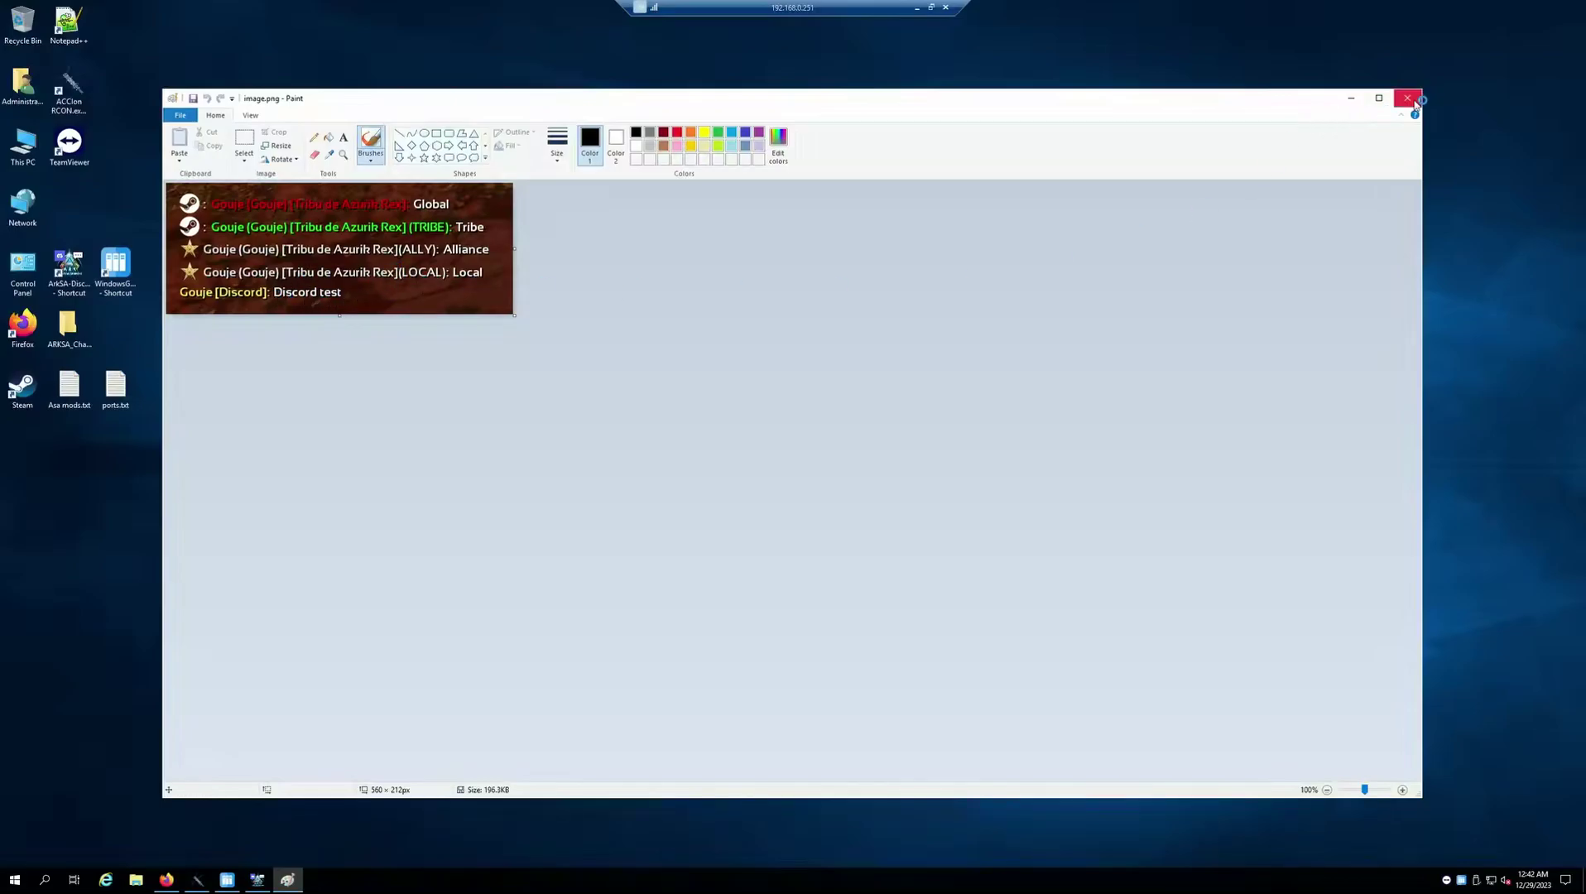
# Close Paint, then disconnect and reconnect both RCON and the Discord bot in the chat tool
pyautogui.click(1407, 98)
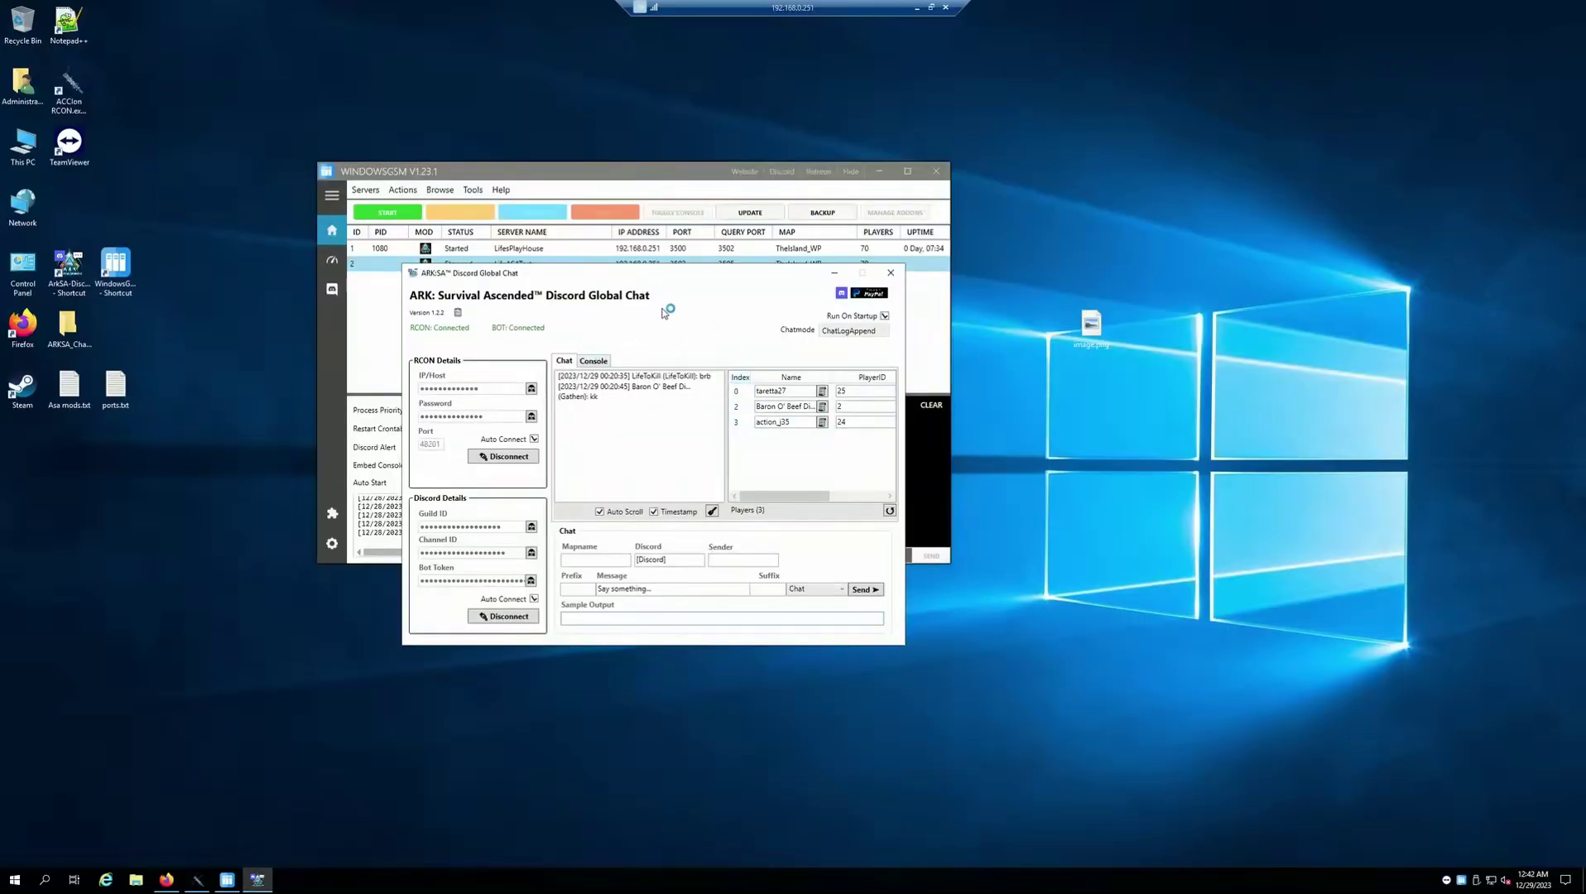
pyautogui.moveTo(668, 281); pyautogui.dragTo(700, 303)
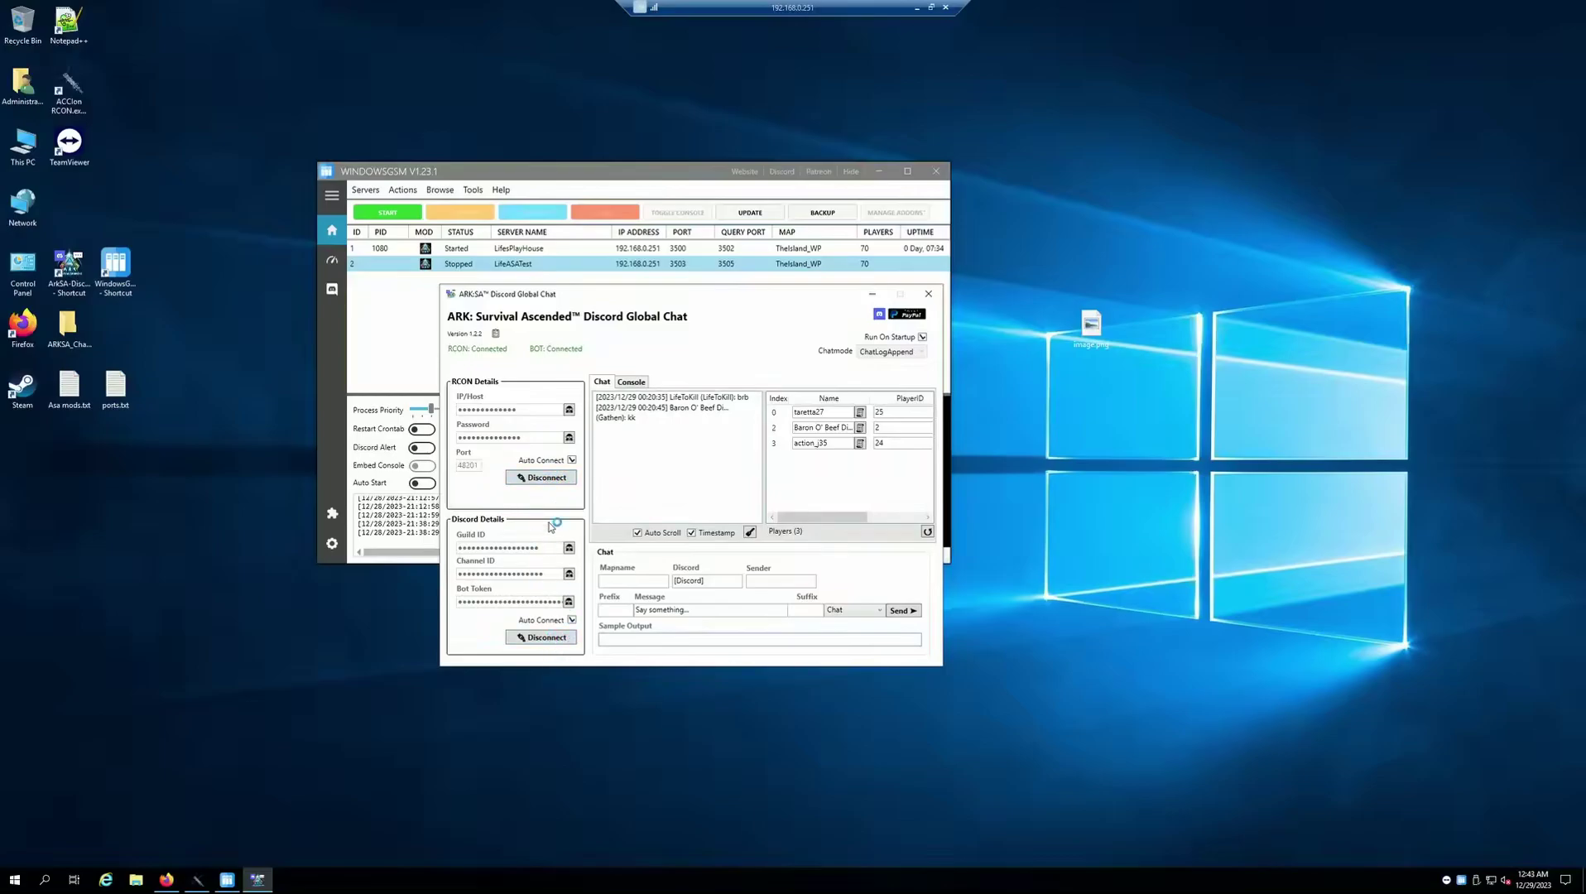
pyautogui.click(547, 478)
pyautogui.click(547, 639)
pyautogui.click(556, 479)
pyautogui.click(525, 639)
pyautogui.hotkey('alt', 'Tab')
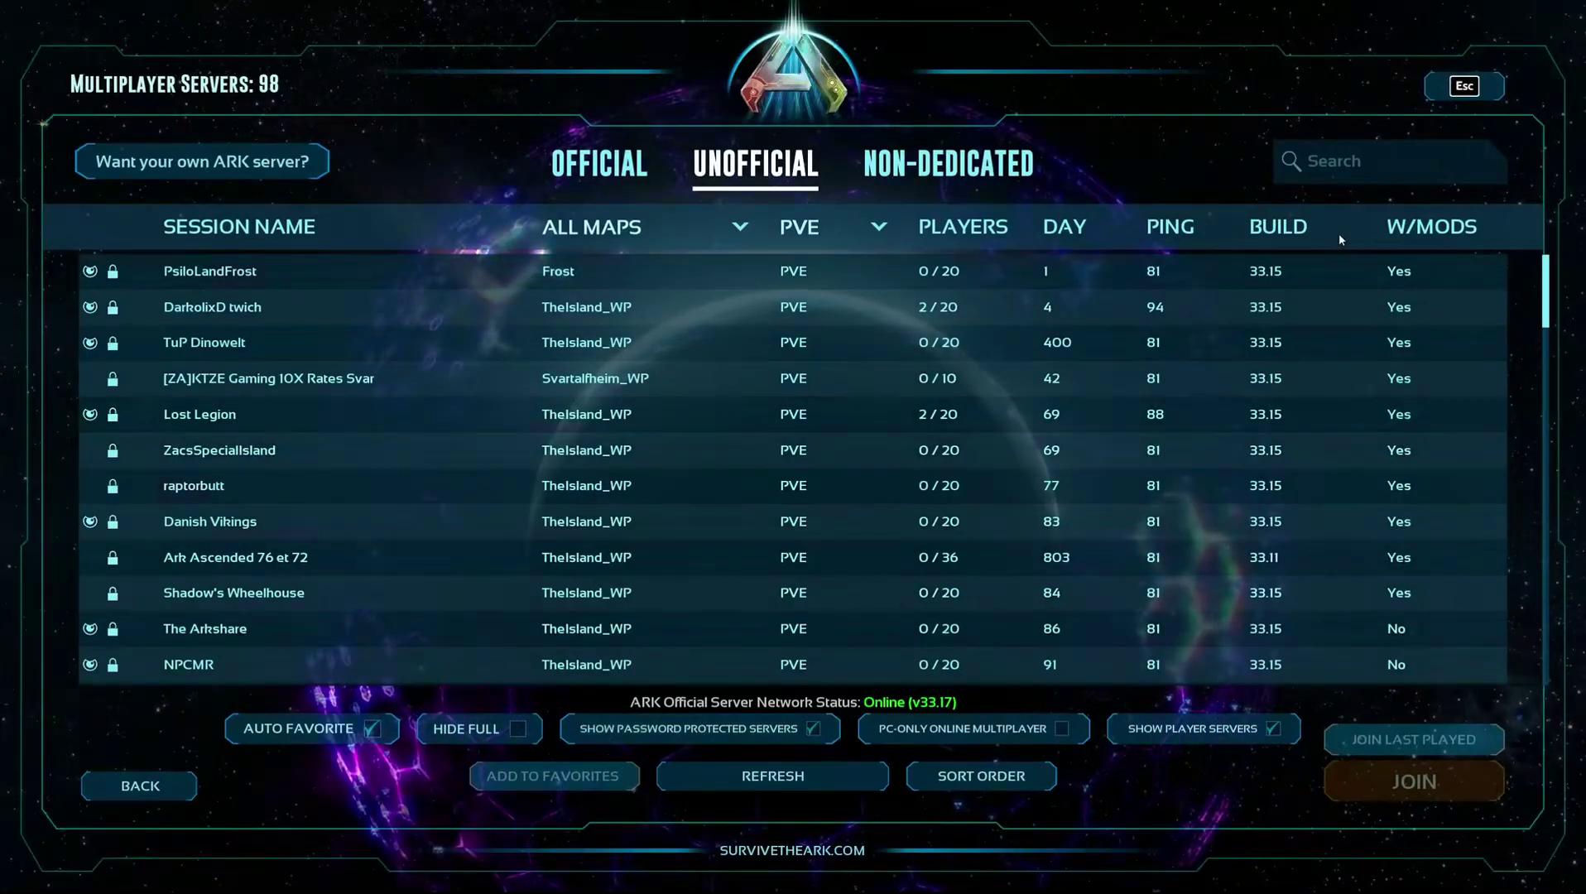
# Find LifesPlayHouse by searching 'Lifes' in the Unofficial list and join with the server password
pyautogui.click(1327, 178)
pyautogui.write('Lifes')
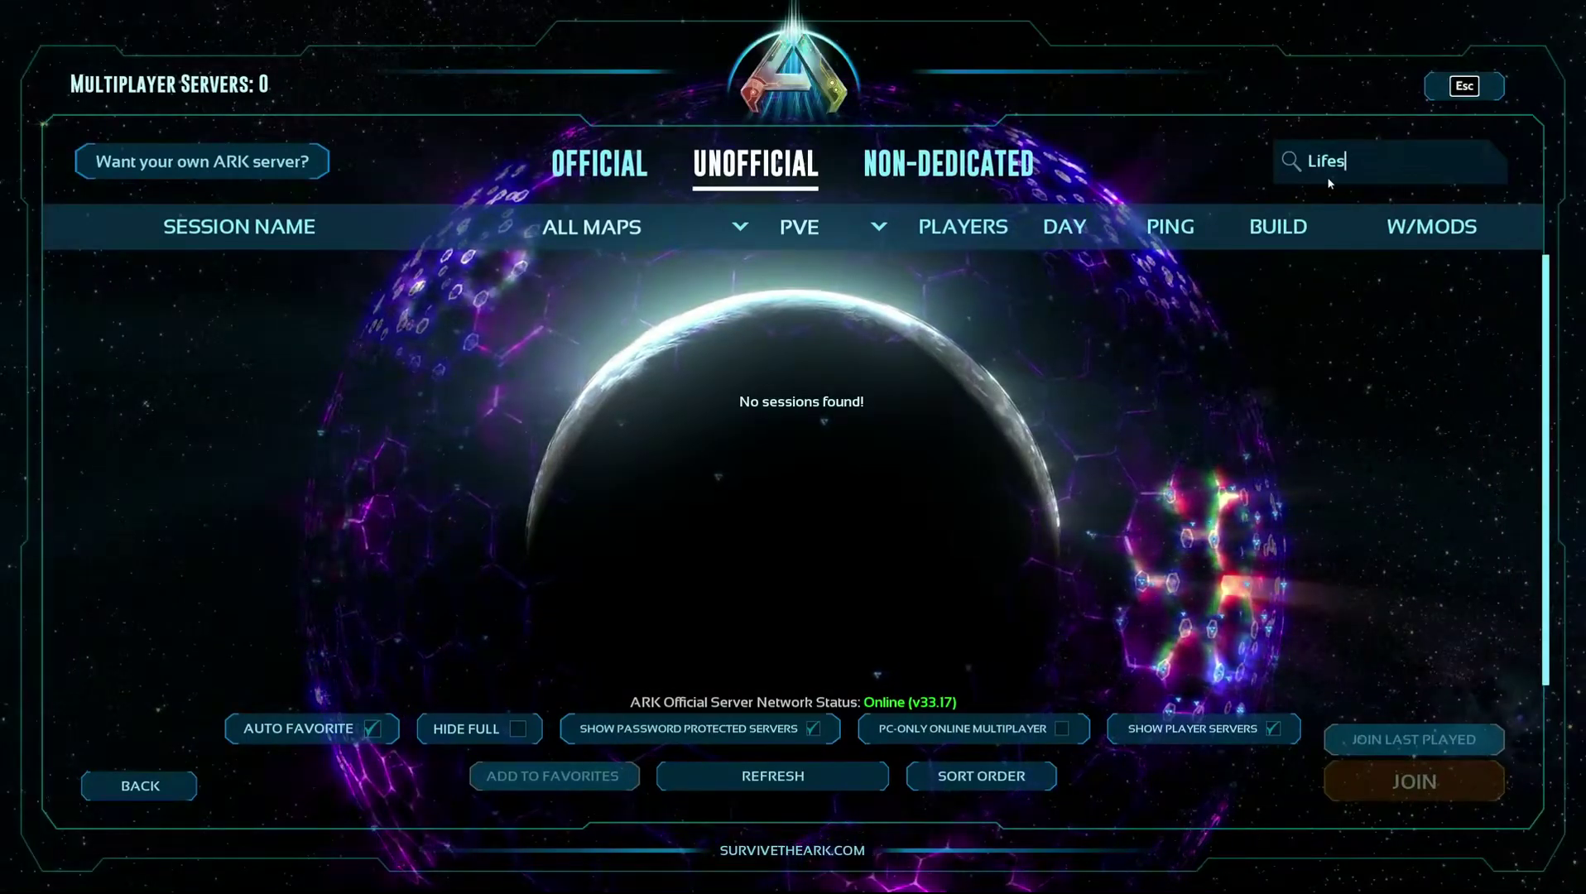
pyautogui.click(742, 768)
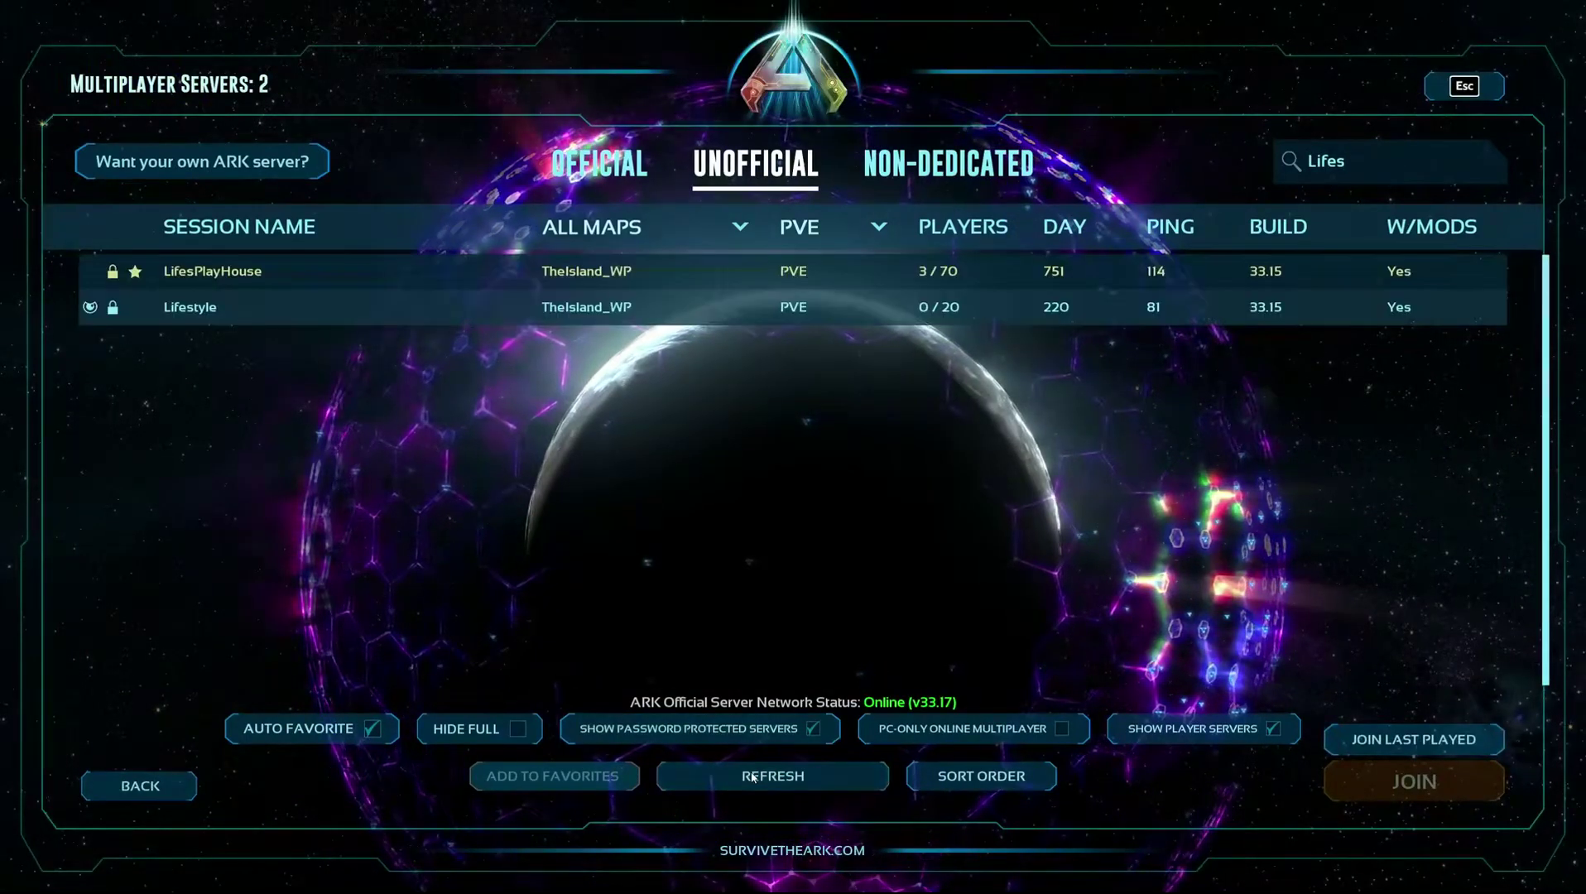
pyautogui.doubleClick(333, 273)
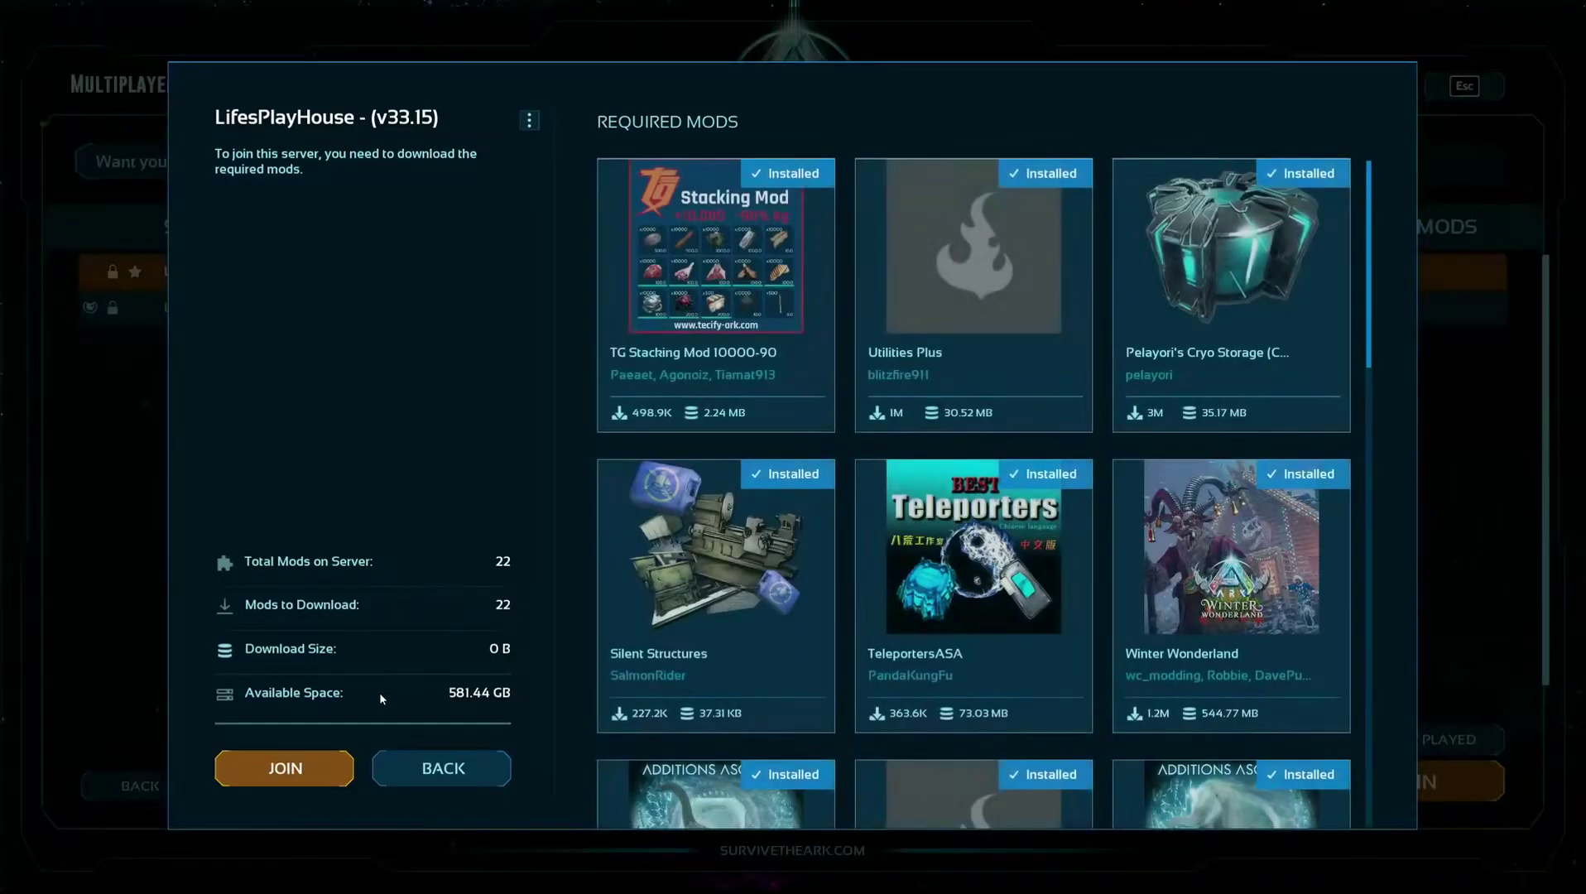
pyautogui.click(274, 768)
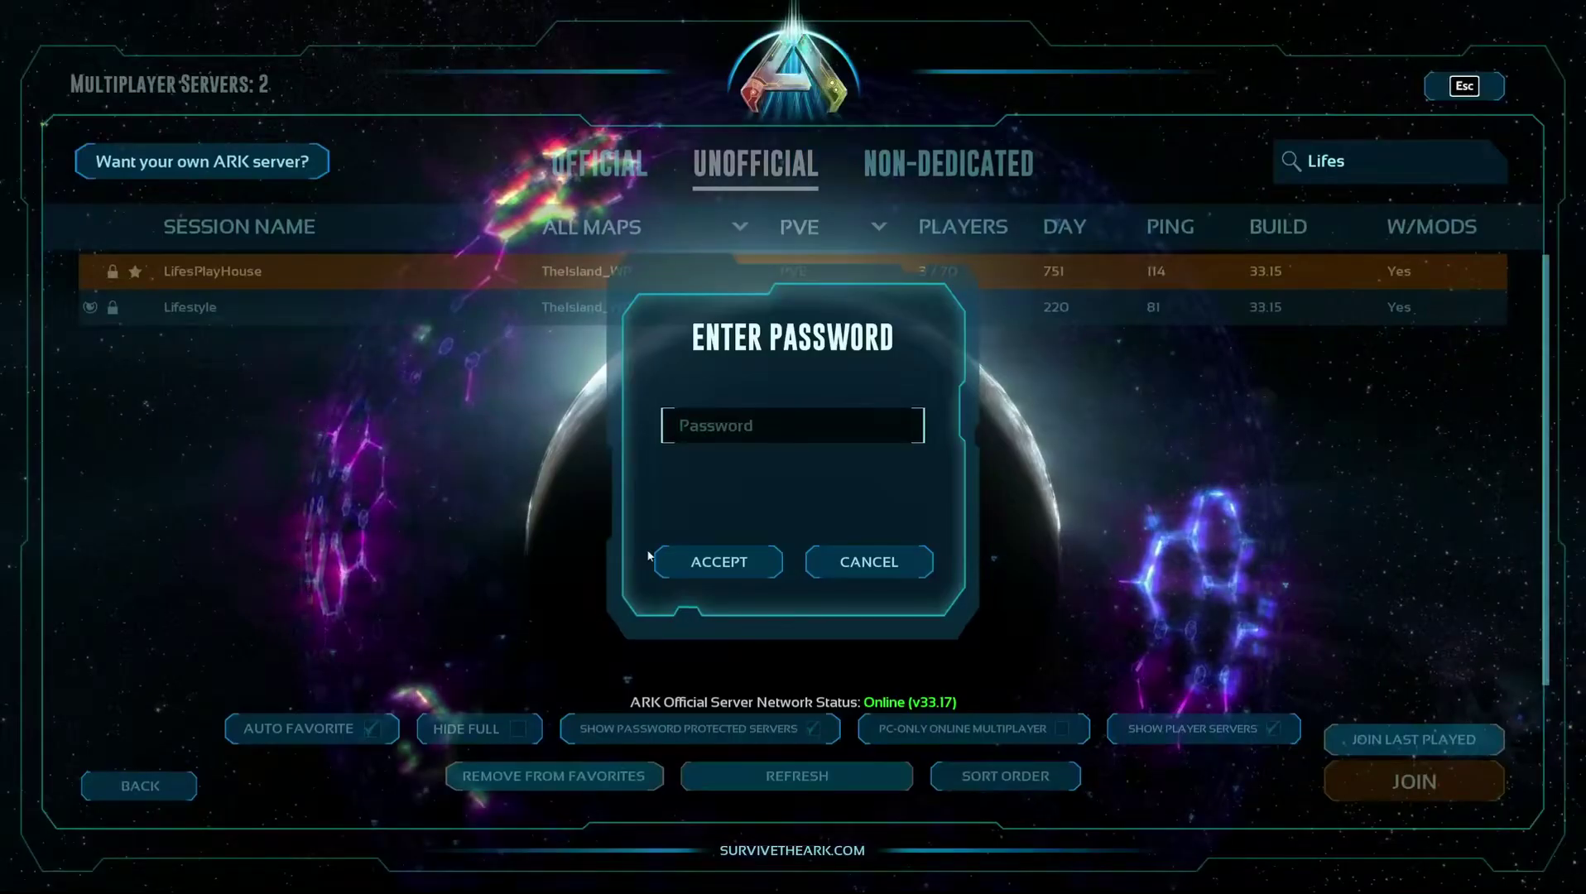
pyautogui.click(732, 435)
pyautogui.write('a*******')
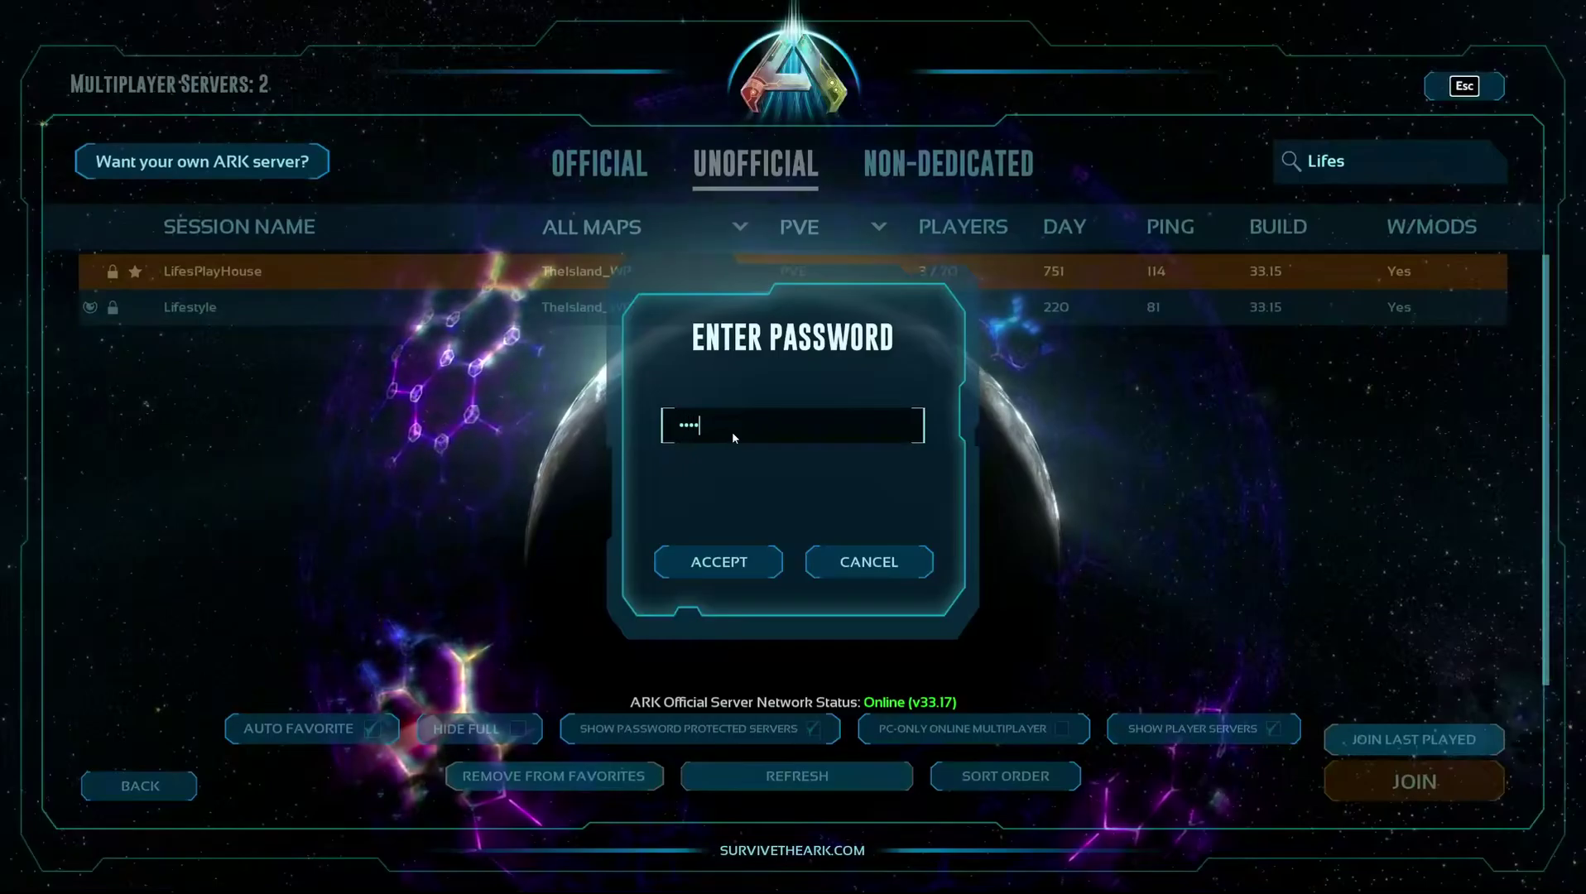
pyautogui.press('Return')
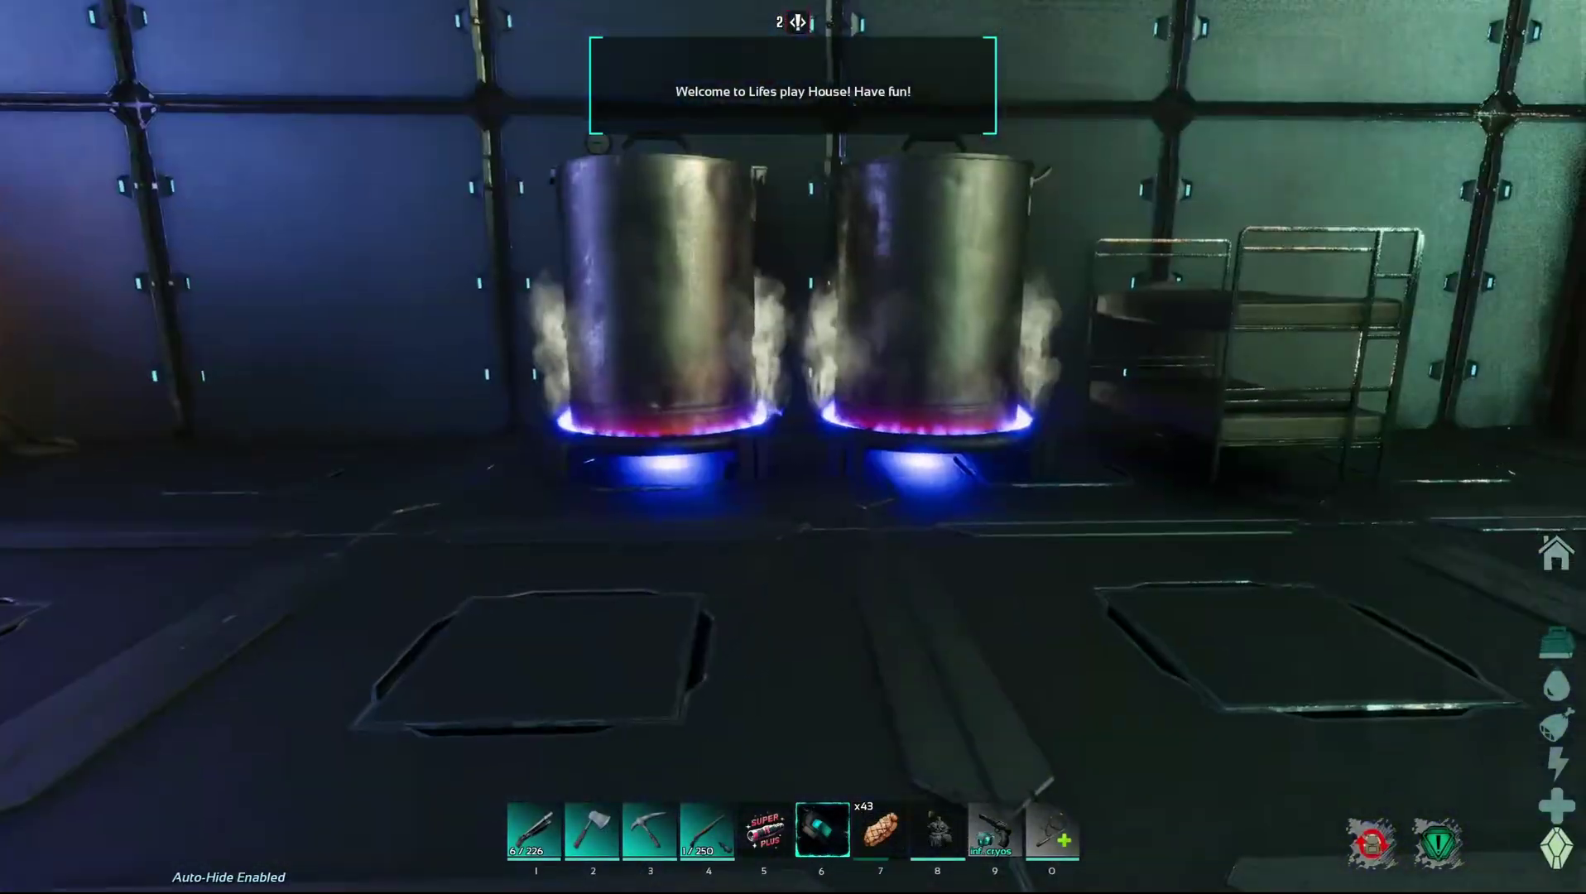
# Start typing 'tes' in global chat, then cancel the message and resume the game
pyautogui.press('Return')
pyautogui.write('tes')
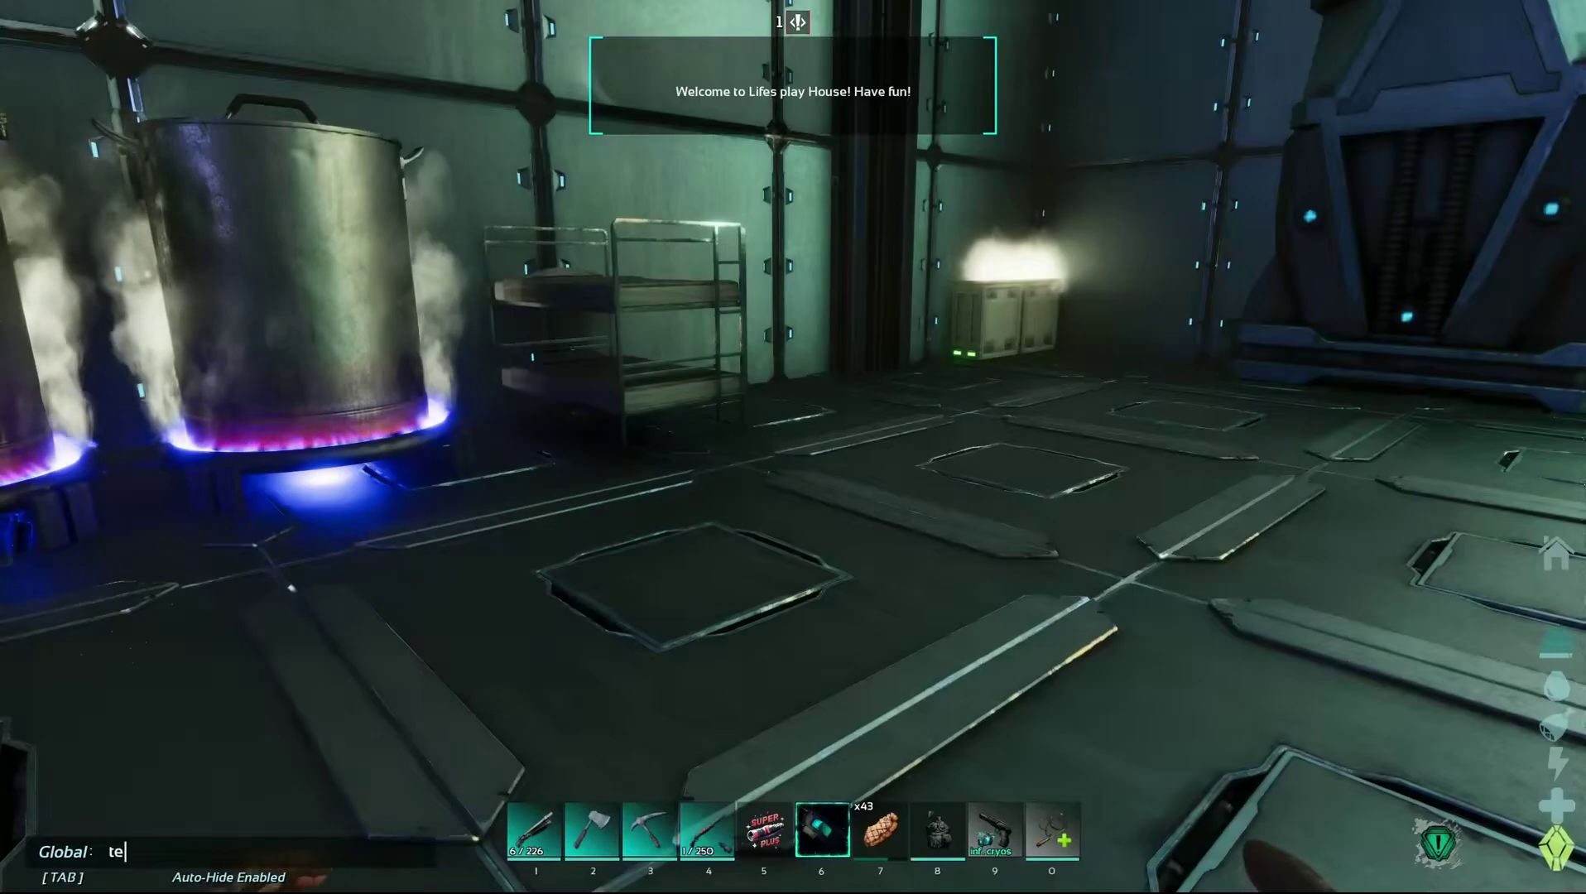
pyautogui.press('BackSpace')
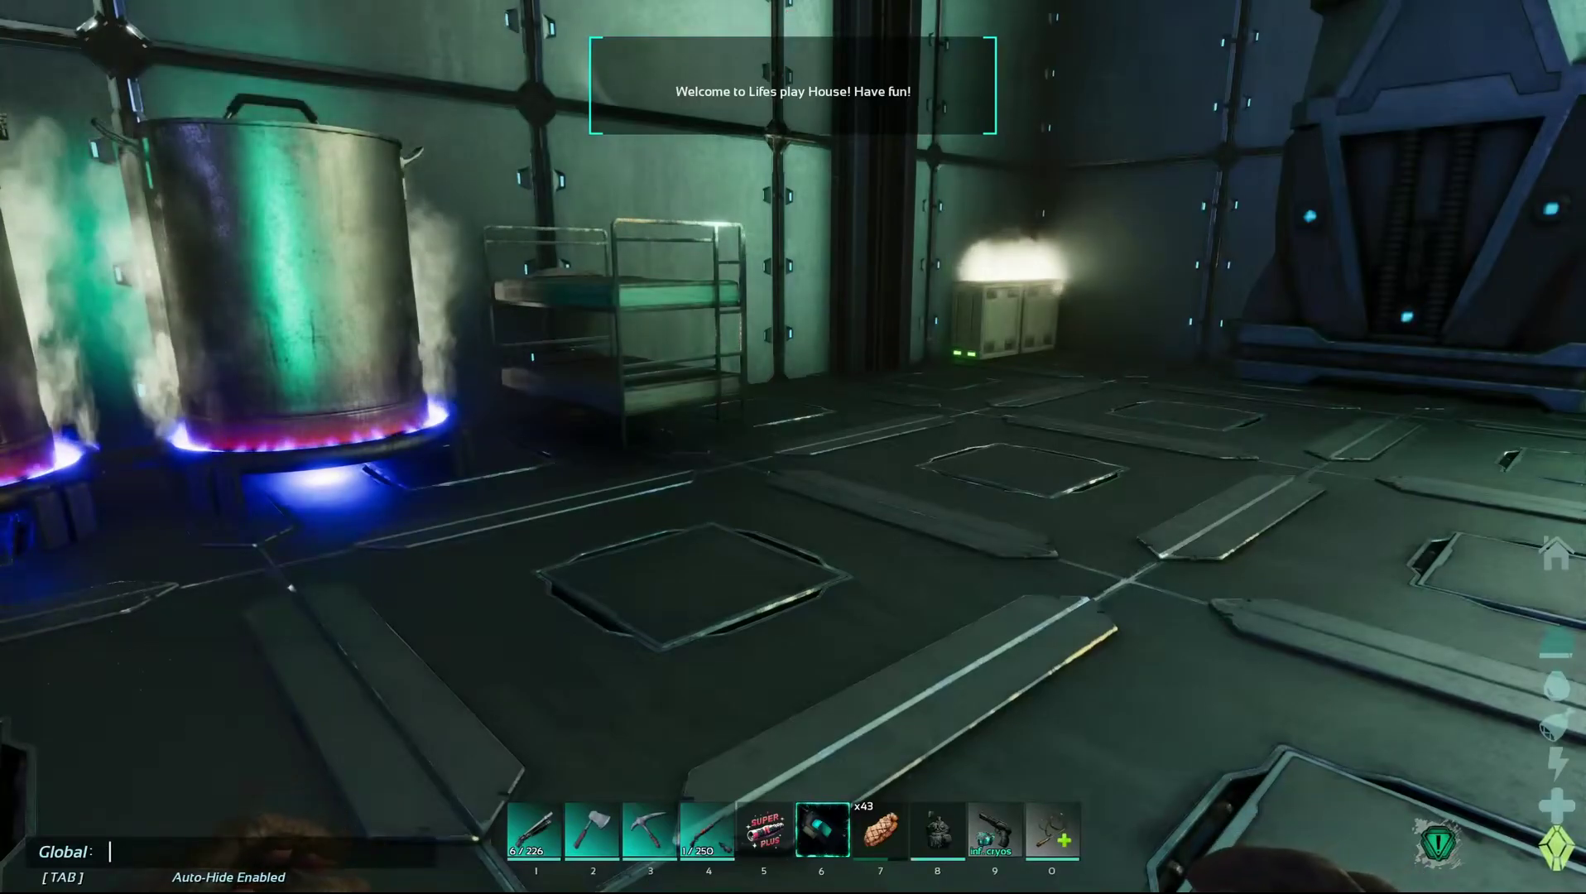
pyautogui.press('Escape')
pyautogui.press('Escape')
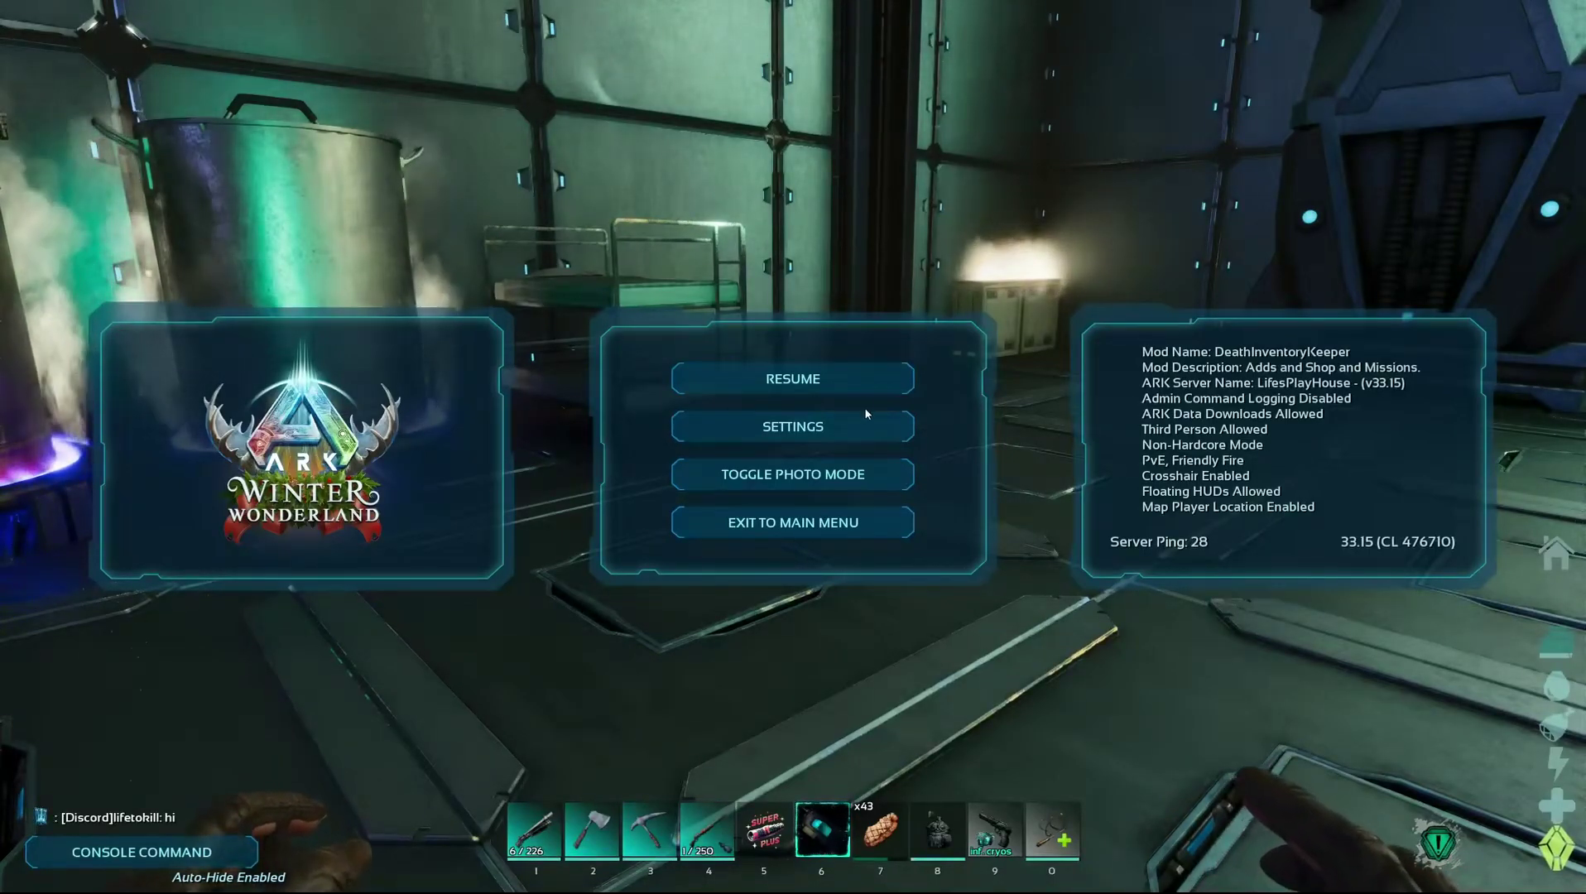
pyautogui.click(815, 381)
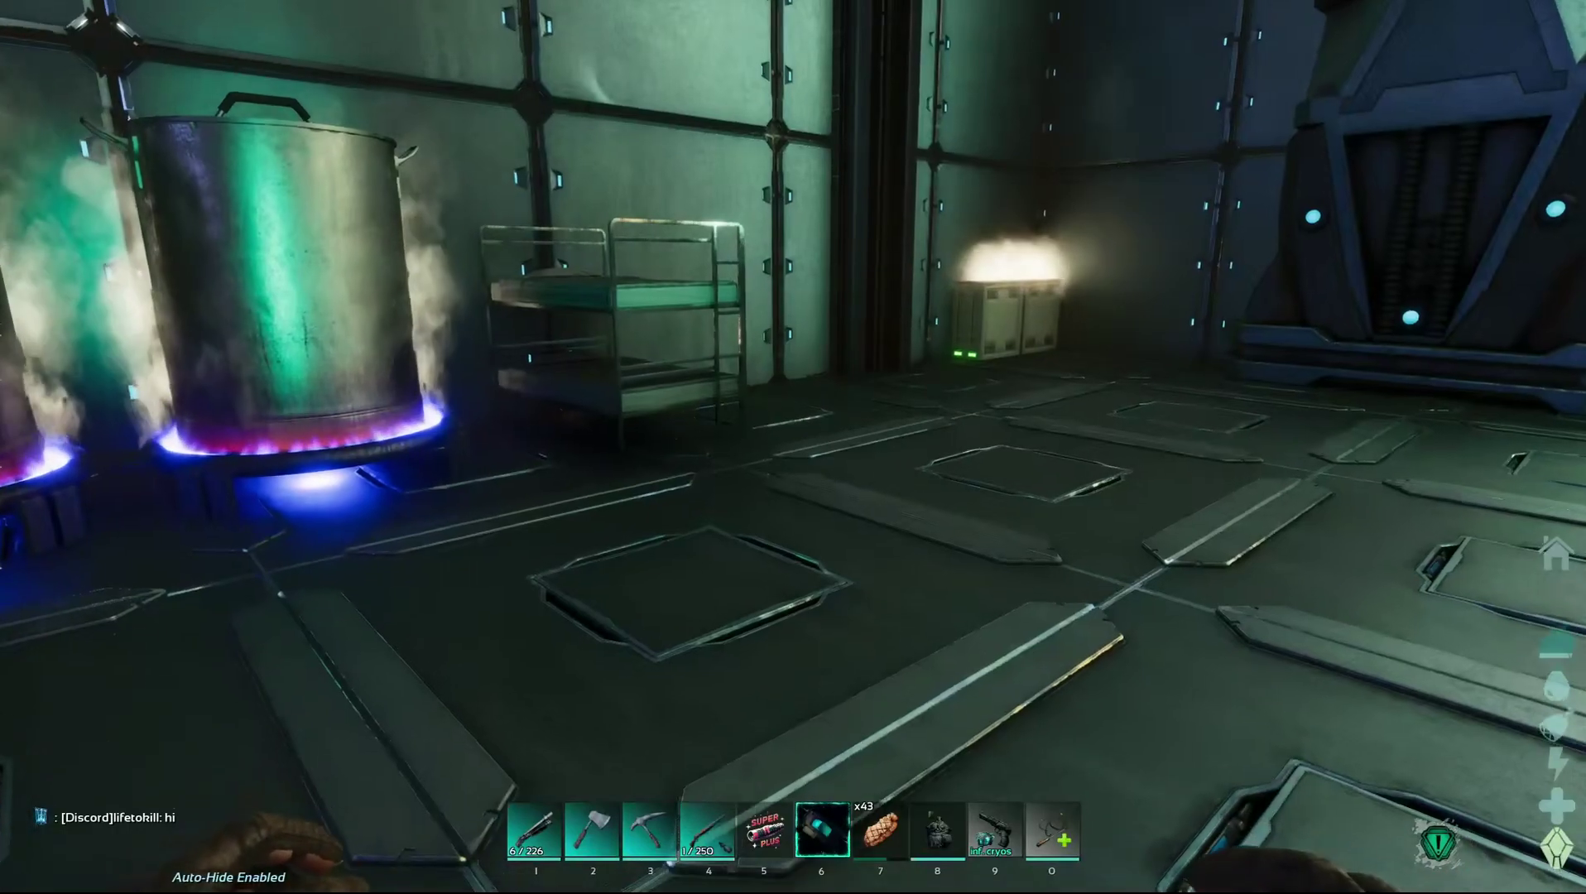
# Walk into the Christmas tree room, where the relayed Discord 'hi' message shows in chat
pyautogui.press('w')
pyautogui.press('e')
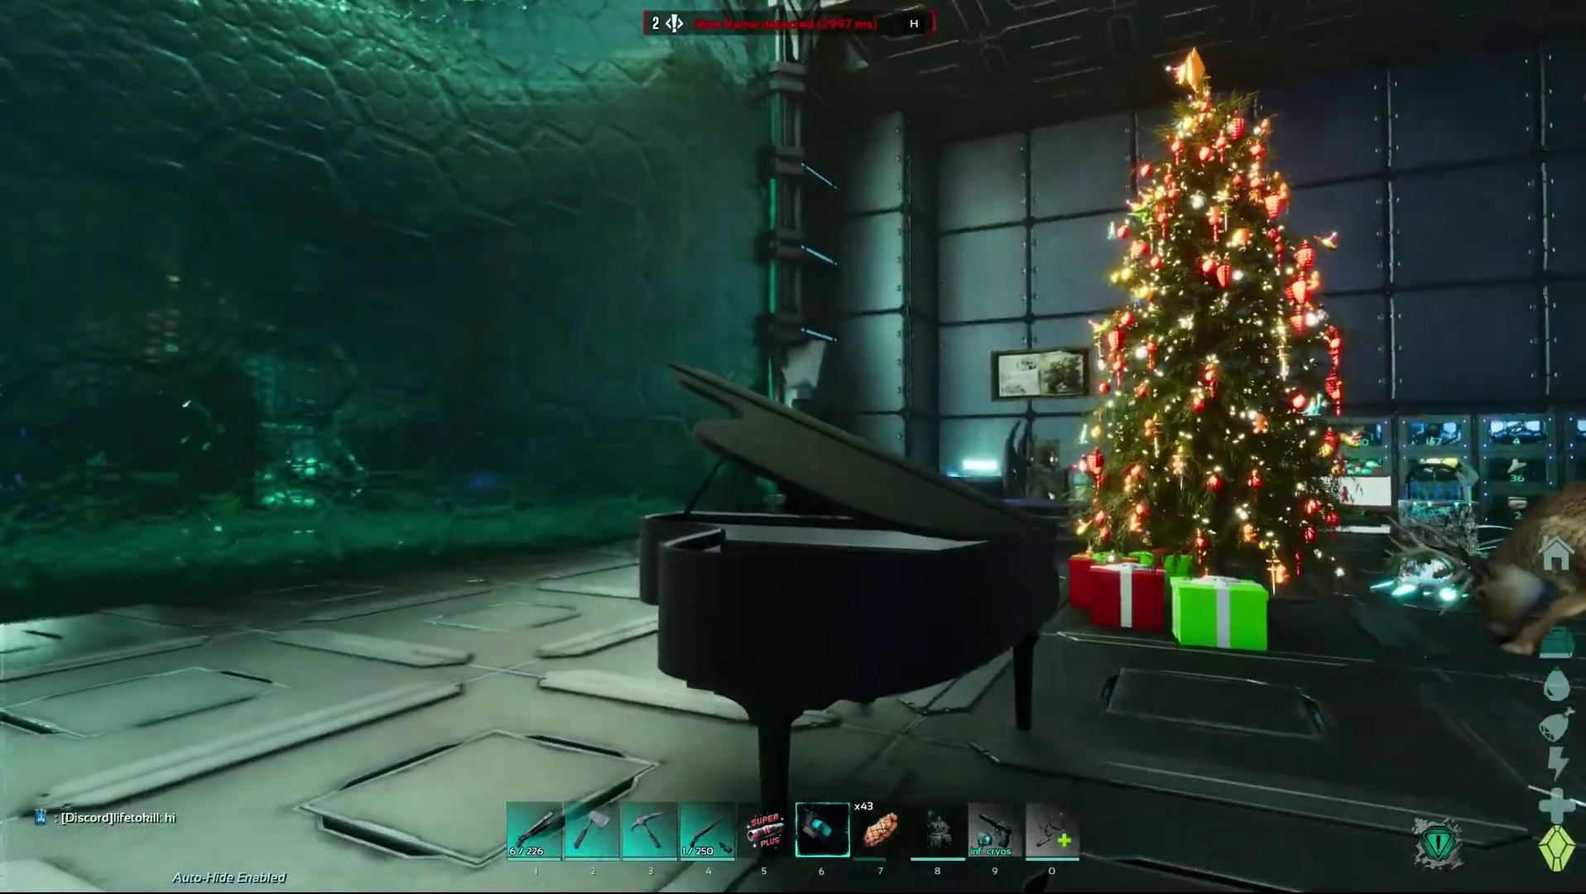
pyautogui.press('w')
pyautogui.press('w')
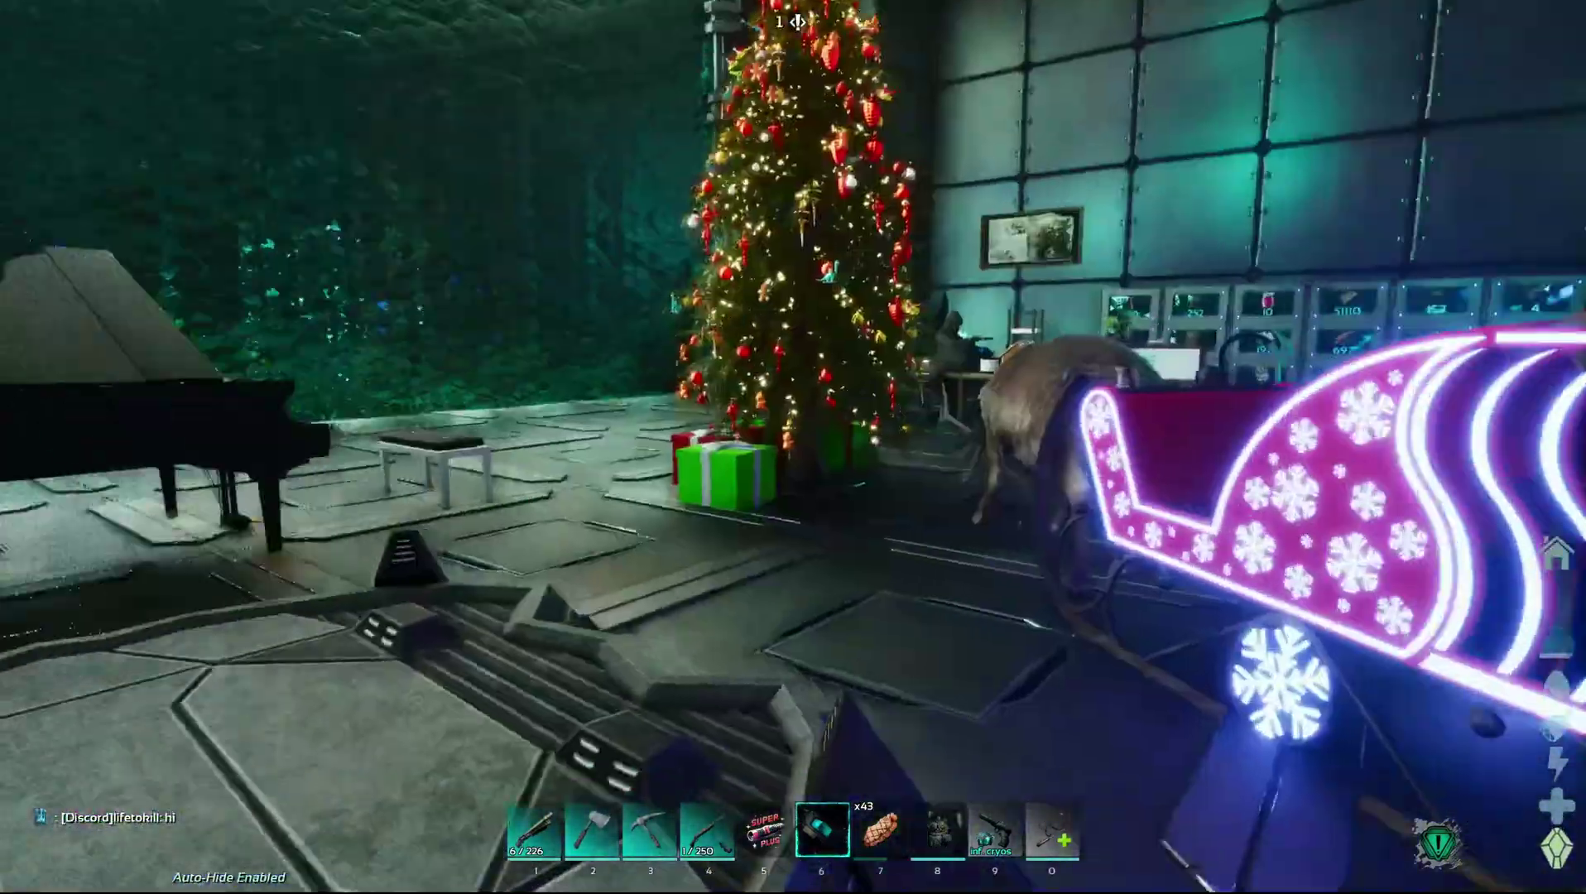